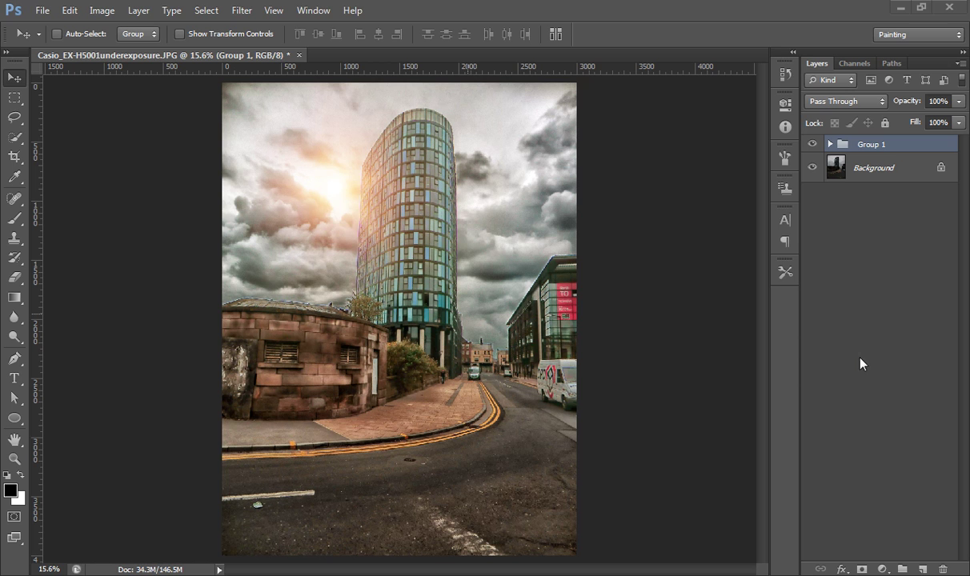
# Compare the Group 1 edits with the original, then leave Group 1 hidden and select Background
pyautogui.click(813, 145)
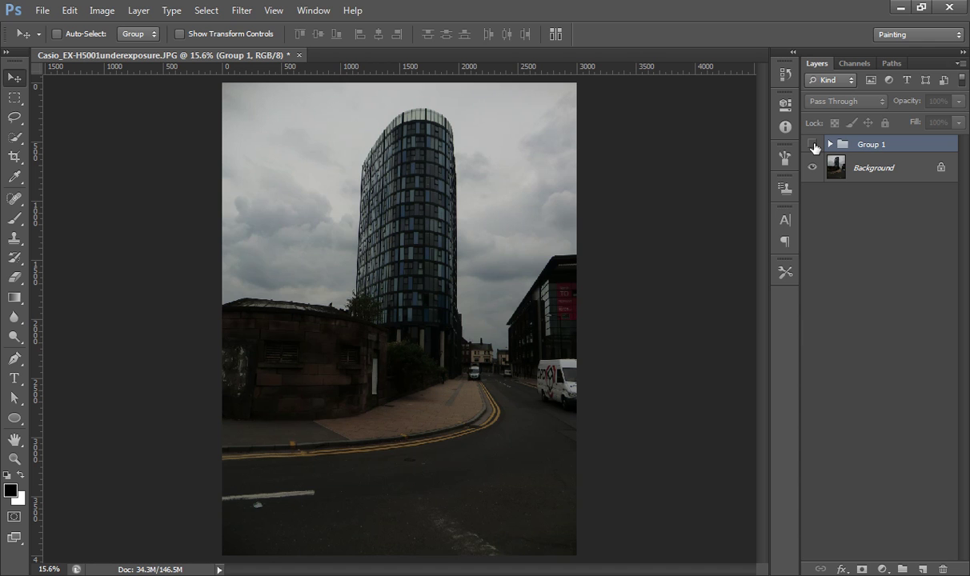
pyautogui.click(813, 146)
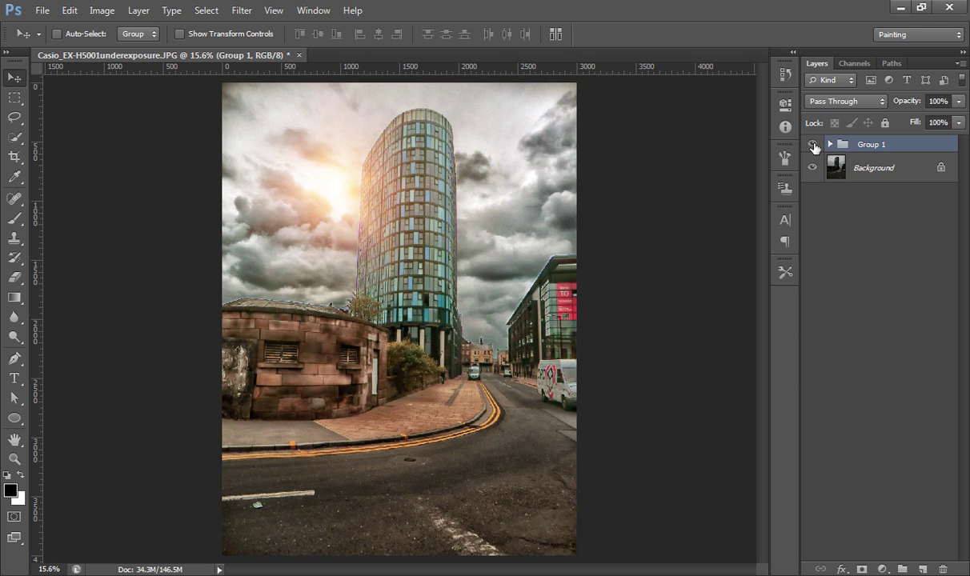
pyautogui.click(813, 145)
pyautogui.click(876, 168)
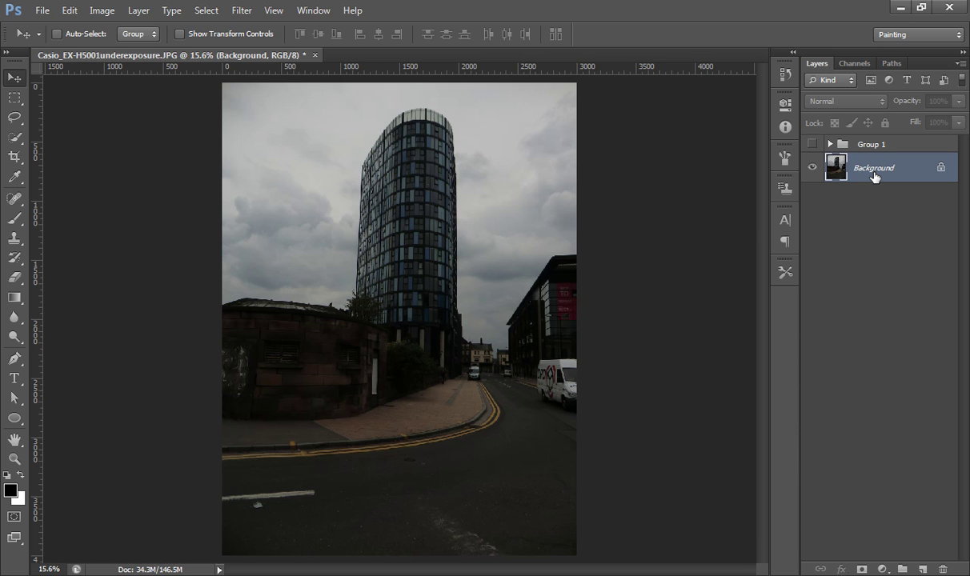
# Duplicate the Background layer and launch Nik Color Efex Pro 4 on the copy
pyautogui.hotkey('ctrl', 'j')
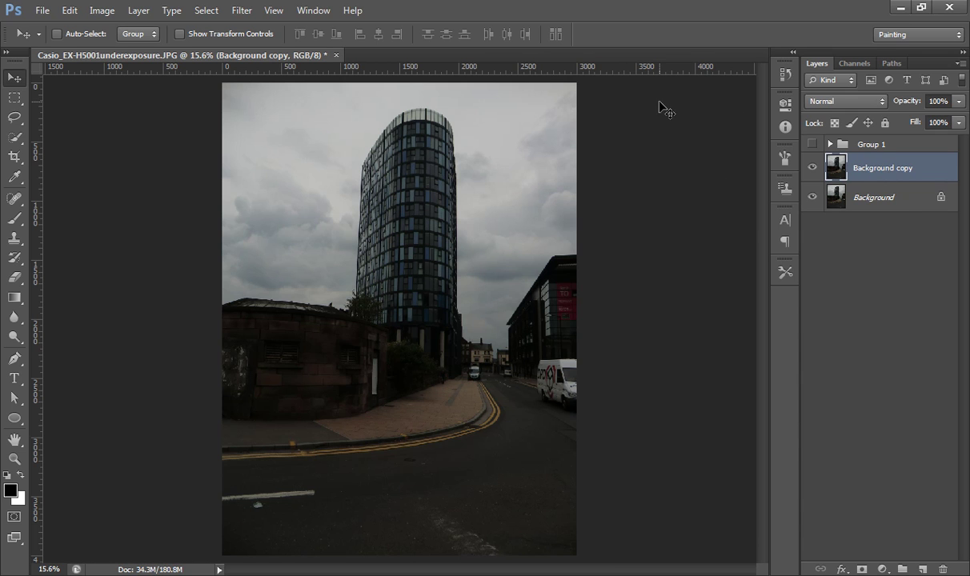
pyautogui.click(242, 10)
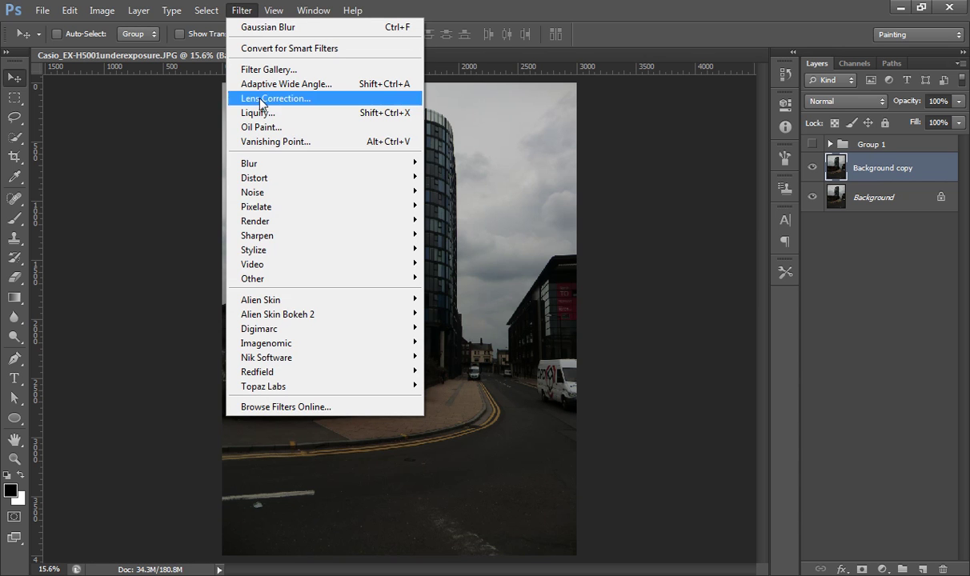
pyautogui.moveTo(266, 357)
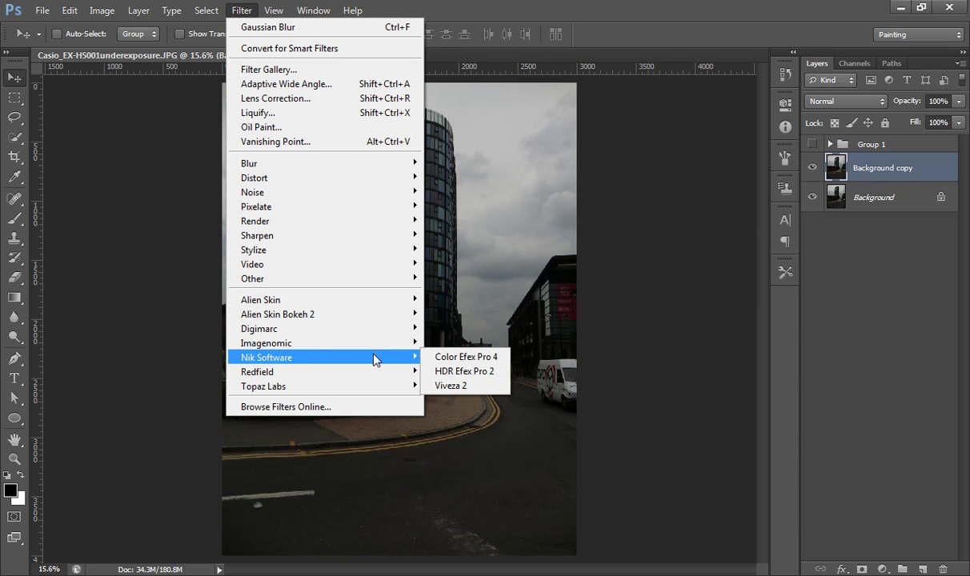
pyautogui.click(455, 357)
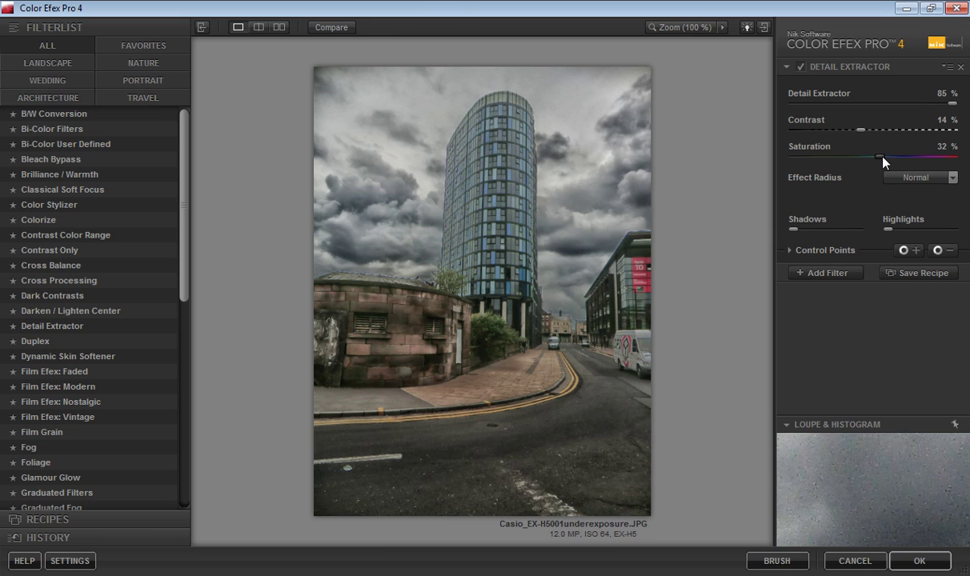
# Compare Fine, Normal and Large Detail Extractor effect radii, settling on Large
pyautogui.click(916, 177)
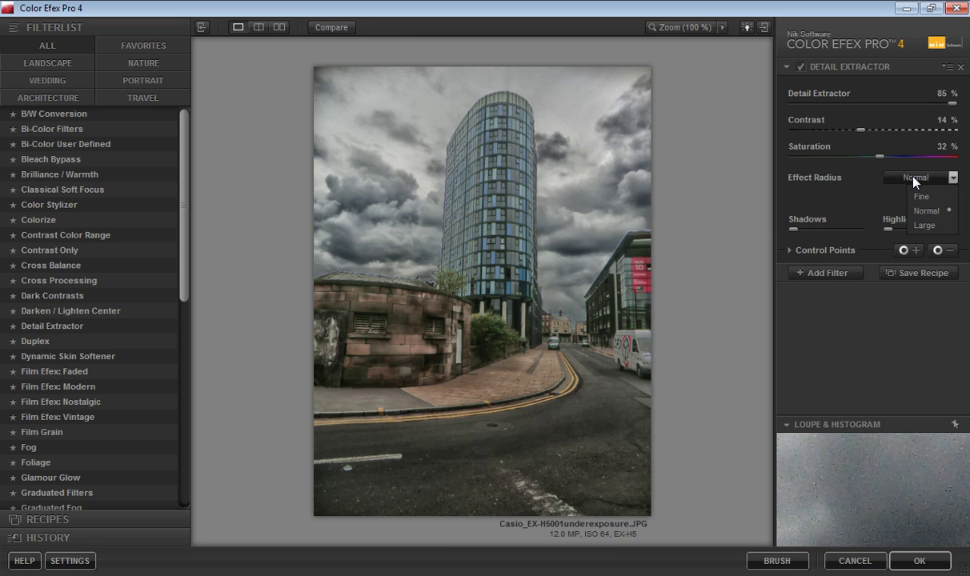
pyautogui.click(932, 225)
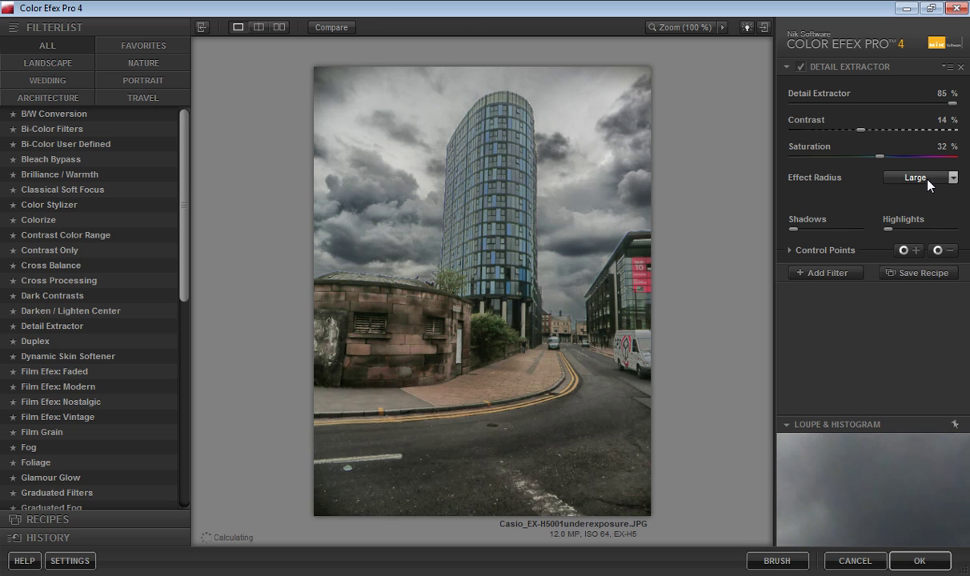
pyautogui.click(928, 181)
pyautogui.click(927, 211)
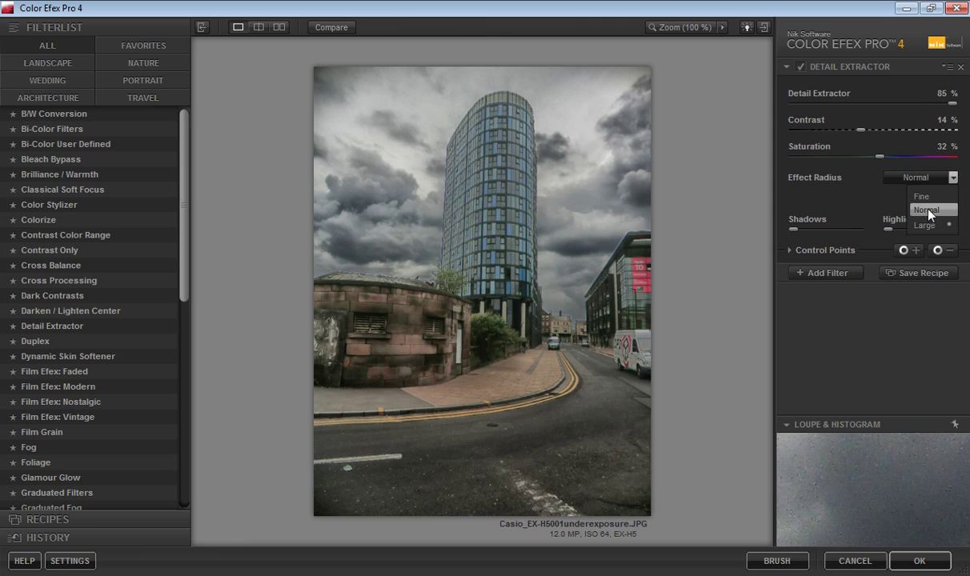
pyautogui.click(927, 196)
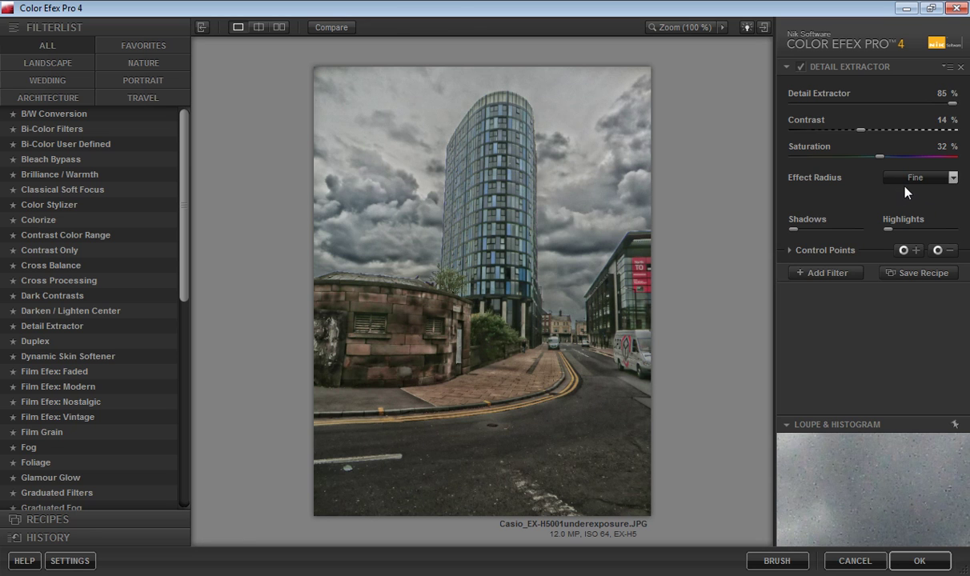
pyautogui.click(912, 182)
pyautogui.click(924, 225)
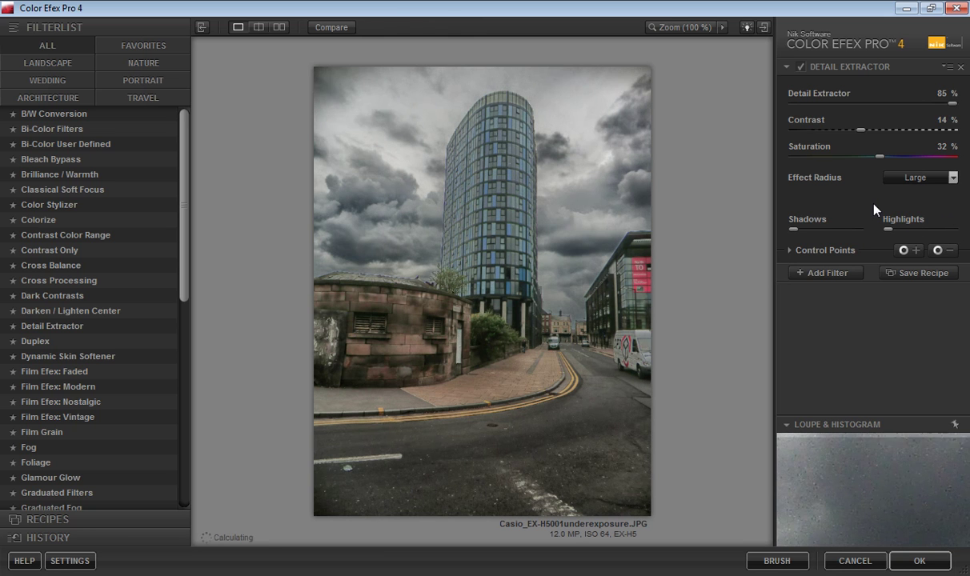
pyautogui.click(918, 180)
pyautogui.click(924, 210)
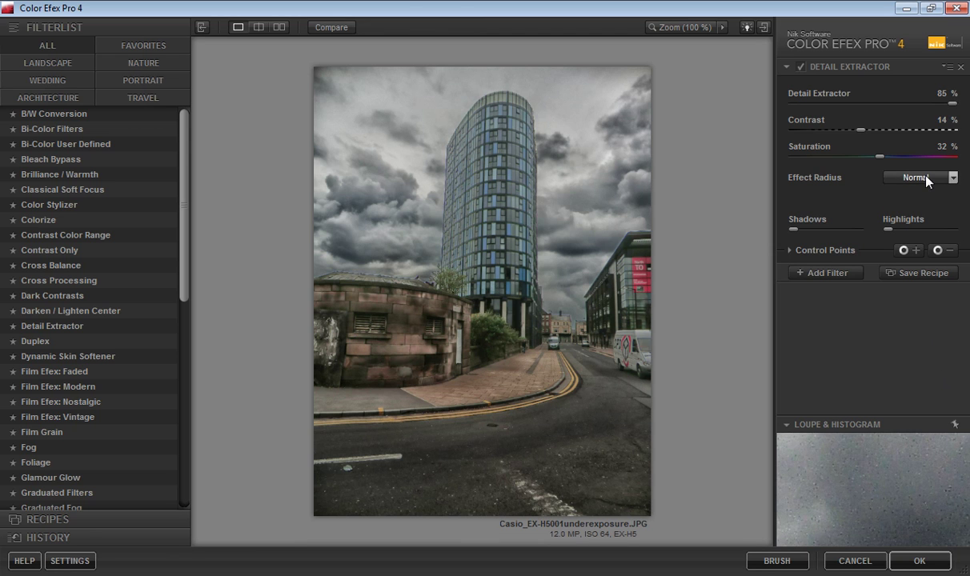
pyautogui.click(950, 178)
pyautogui.click(928, 224)
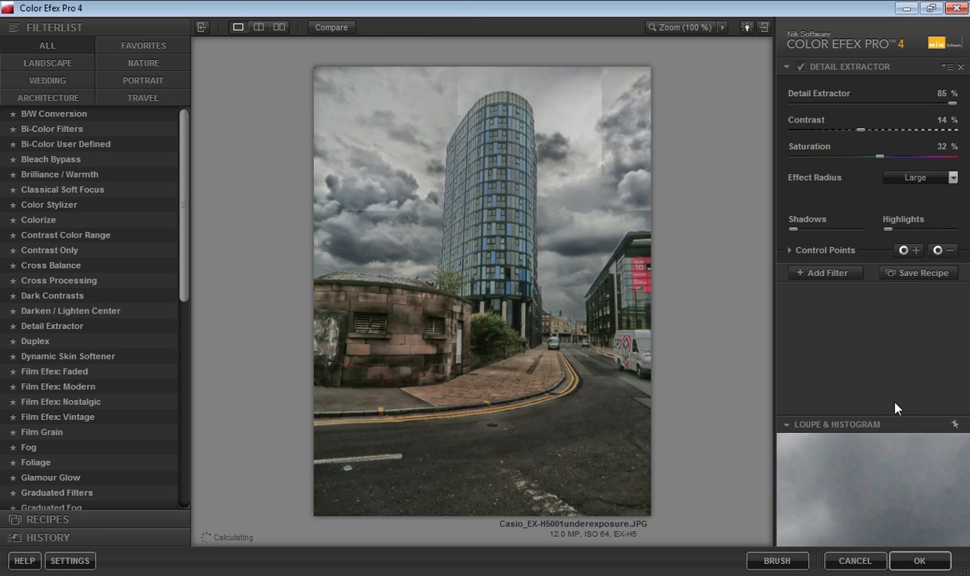
# Apply Detail Extractor, add a Levels adjustment layer and lower its Red white point
pyautogui.click(918, 561)
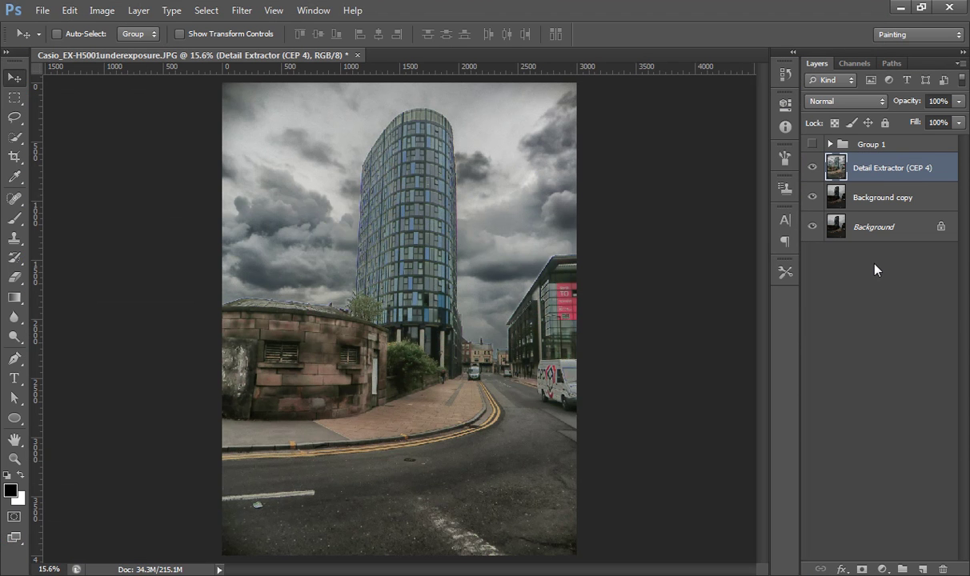
pyautogui.click(881, 569)
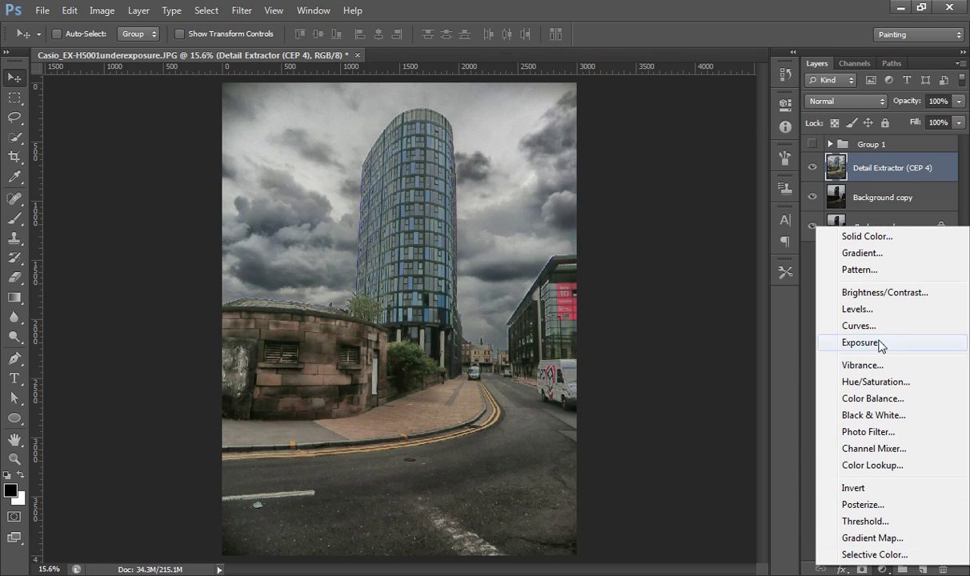
pyautogui.click(875, 313)
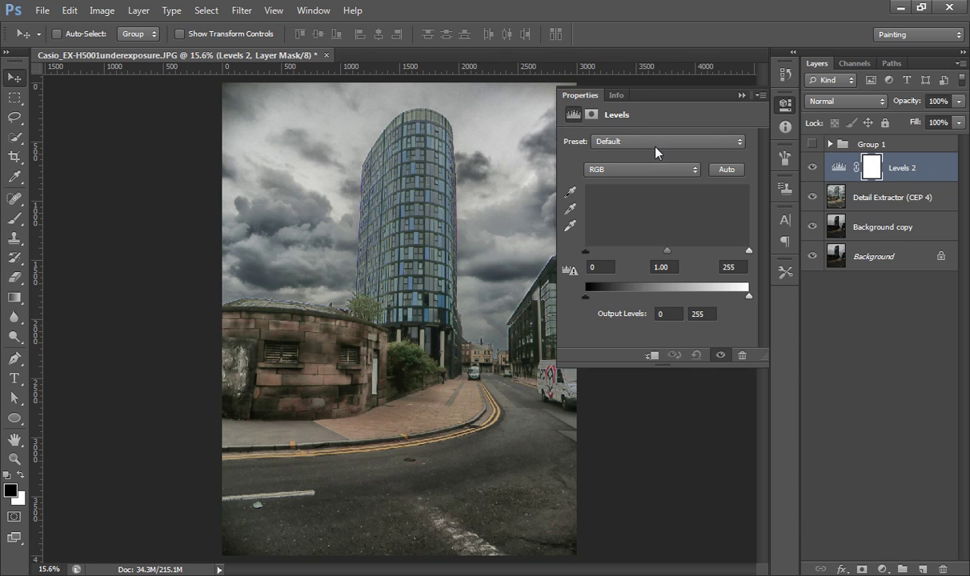
pyautogui.click(654, 172)
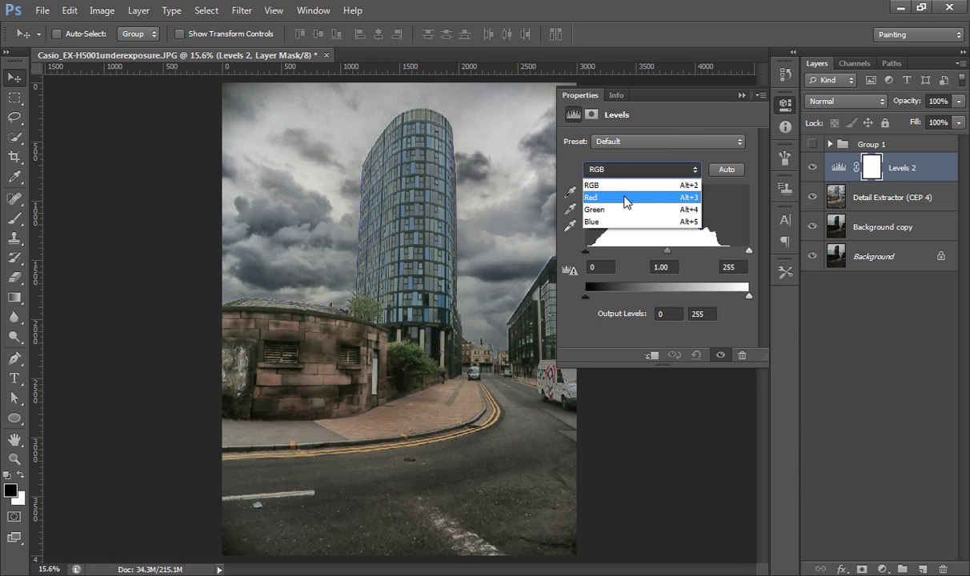
pyautogui.click(624, 196)
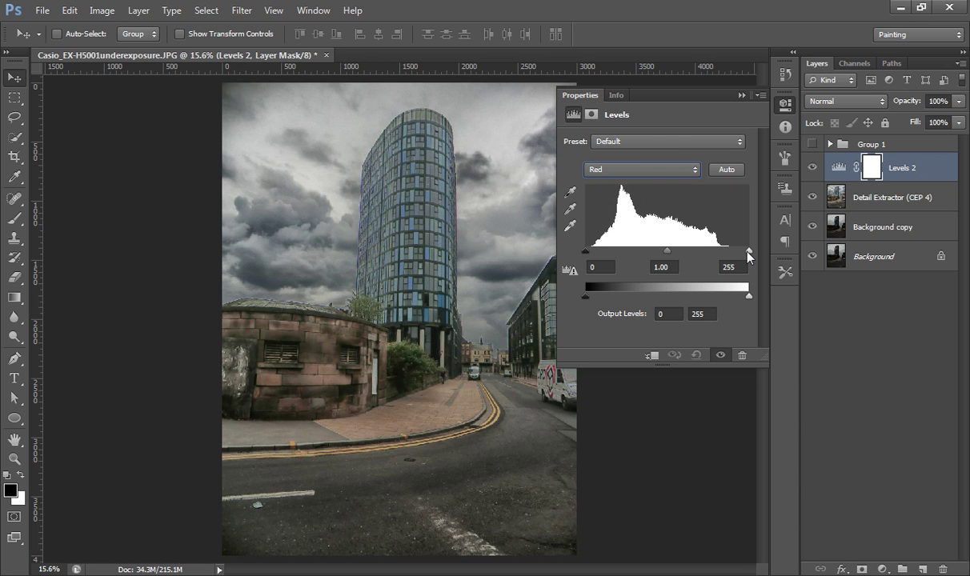
pyautogui.moveTo(748, 251); pyautogui.dragTo(722, 252)
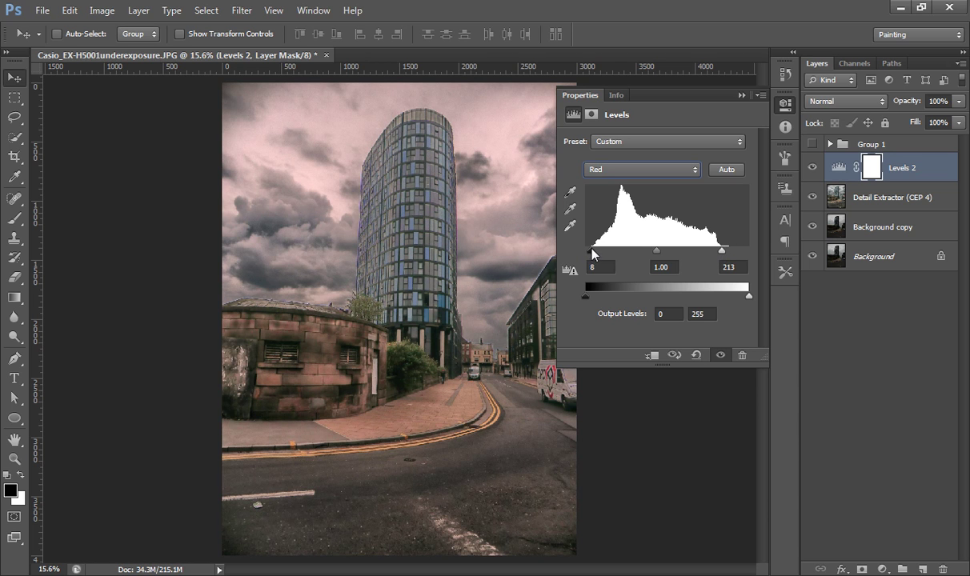
# Set Levels Green to black 13 / white 214 and Blue to black 8 / white 213
pyautogui.click(591, 169)
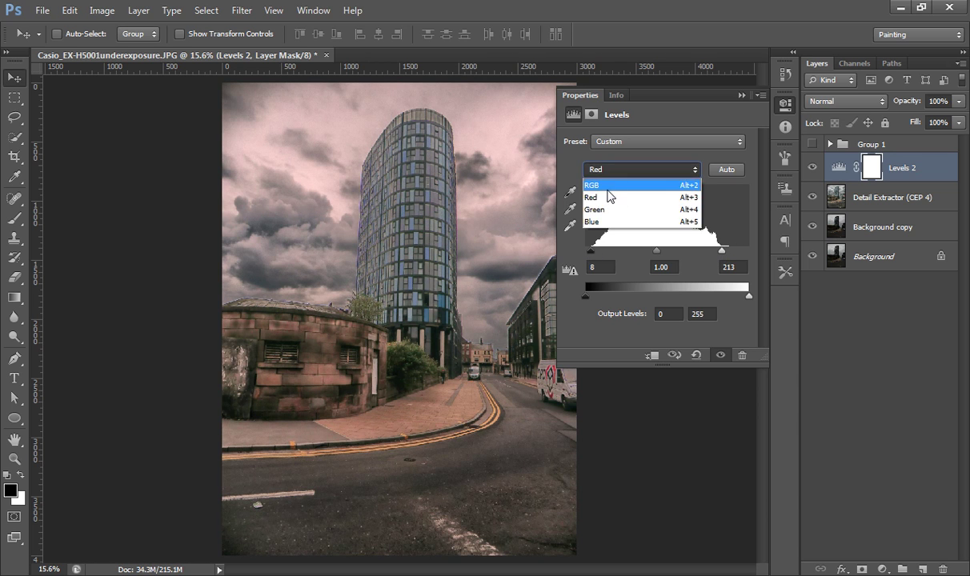
pyautogui.click(613, 209)
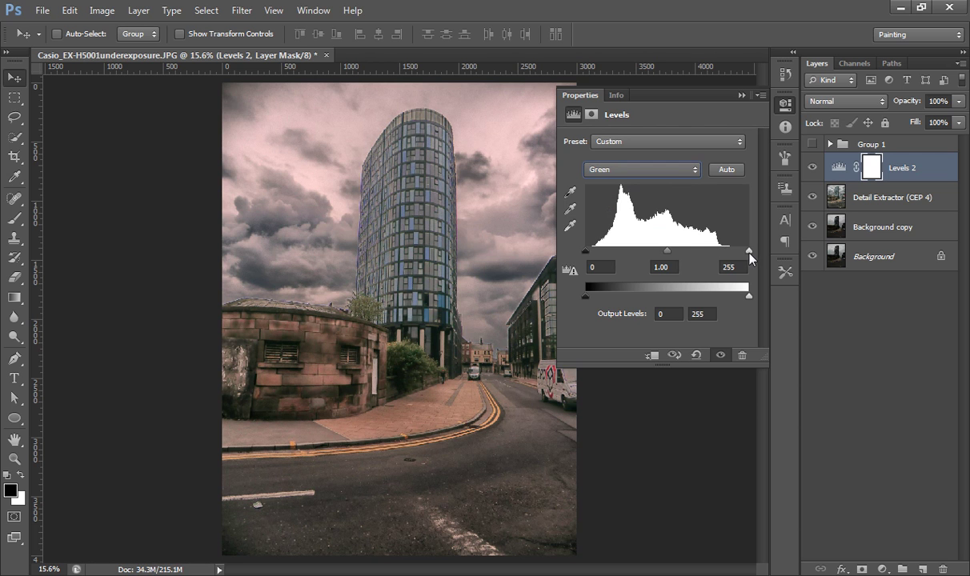
pyautogui.moveTo(748, 251); pyautogui.dragTo(723, 251)
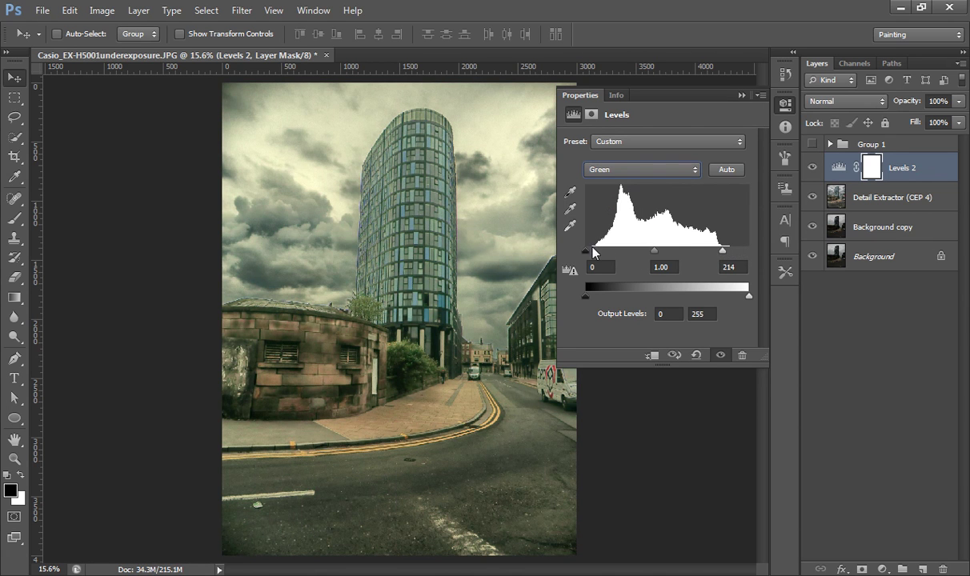
pyautogui.moveTo(587, 250); pyautogui.dragTo(594, 251)
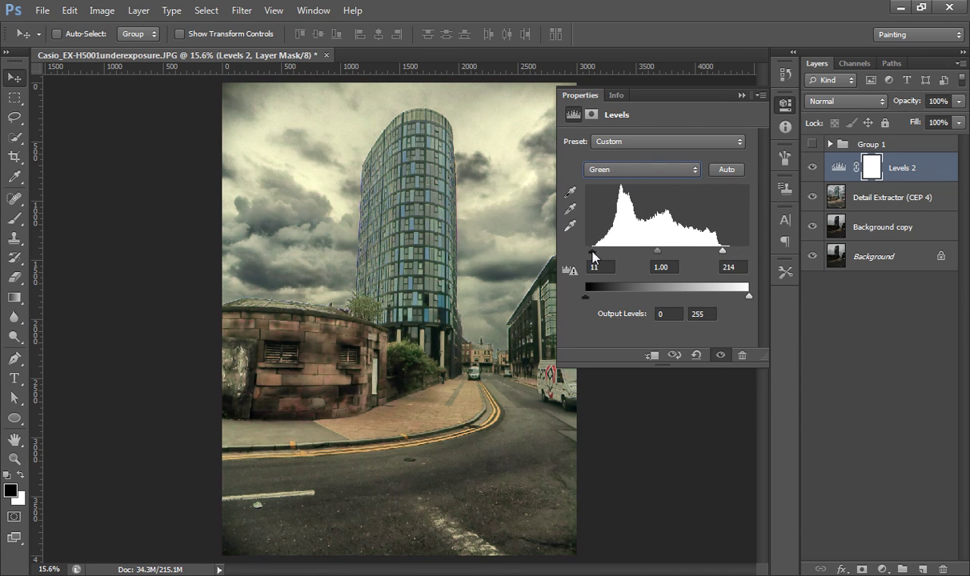
pyautogui.click(606, 174)
pyautogui.click(615, 220)
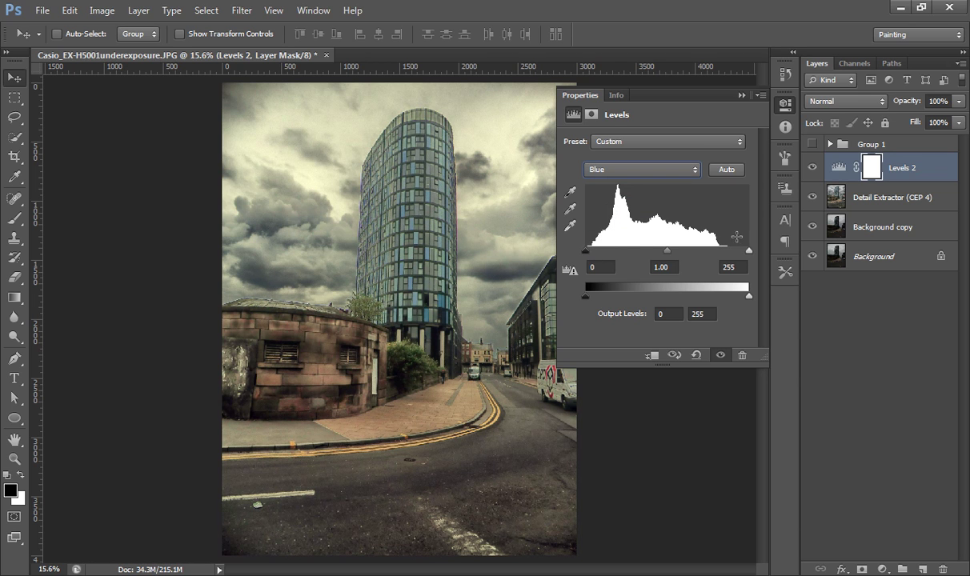
pyautogui.moveTo(748, 251); pyautogui.dragTo(722, 252)
pyautogui.moveTo(584, 250); pyautogui.dragTo(590, 249)
pyautogui.click(740, 95)
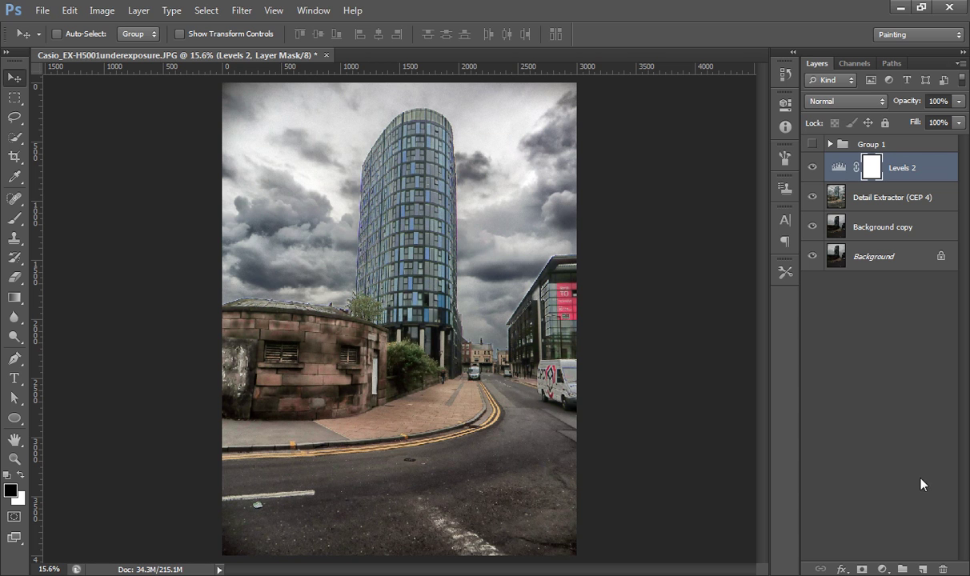
# Add a Selective Color layer and adjust the Cyans, reducing cyan and adding black
pyautogui.click(882, 569)
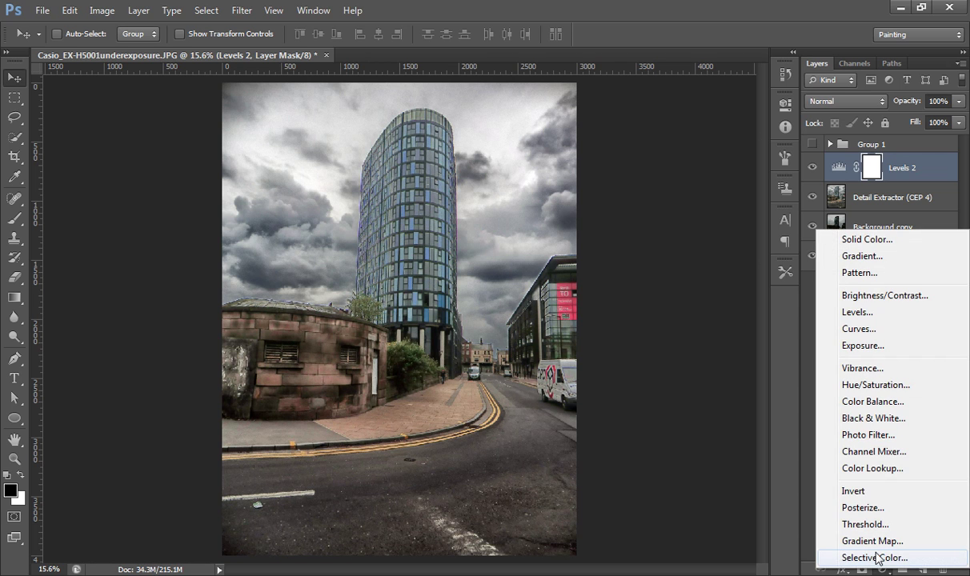
pyautogui.click(876, 558)
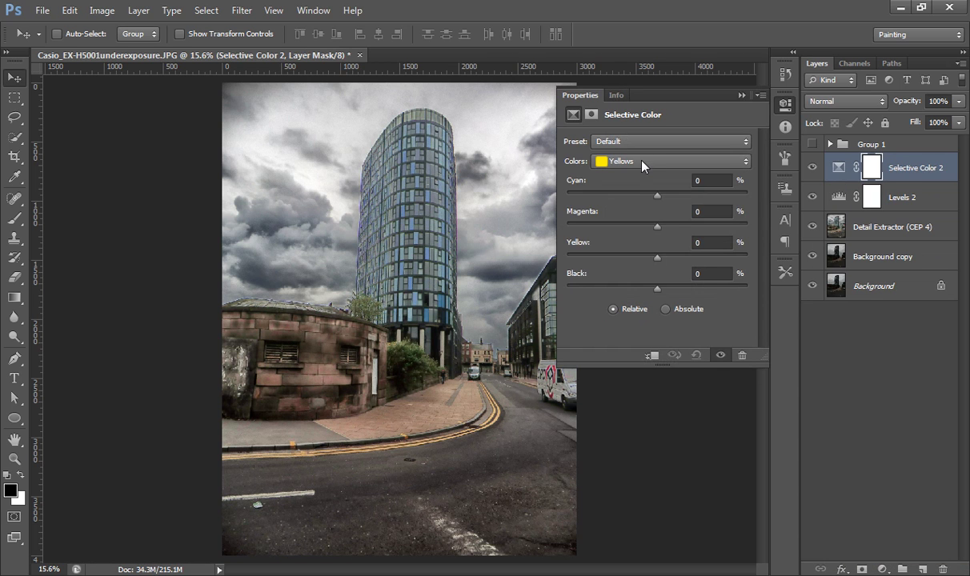
pyautogui.click(641, 163)
pyautogui.click(658, 206)
pyautogui.moveTo(659, 193); pyautogui.dragTo(656, 194)
pyautogui.moveTo(731, 195)
pyautogui.mouseDown()
pyautogui.moveTo(667, 194)
pyautogui.moveTo(748, 196)
pyautogui.mouseUp()
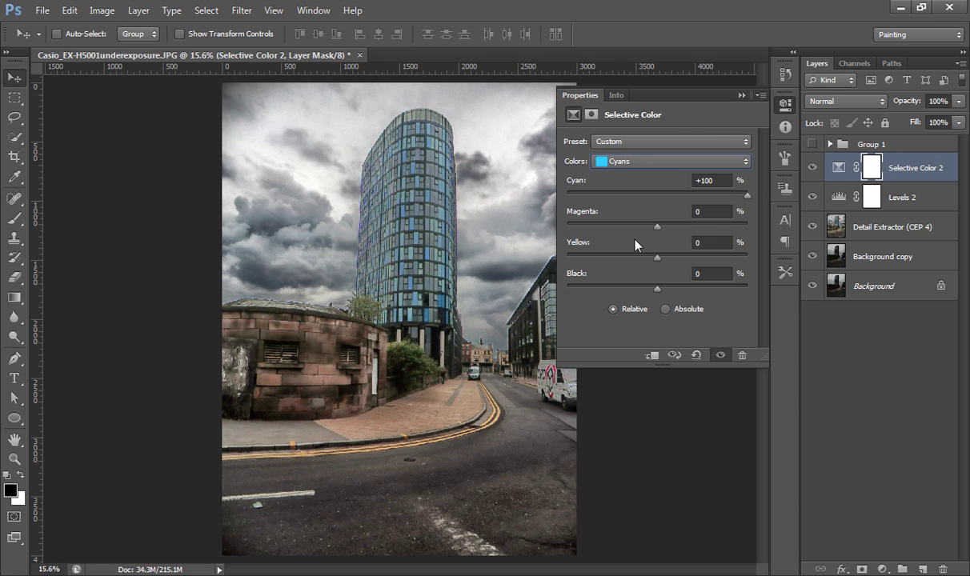
pyautogui.moveTo(658, 286); pyautogui.dragTo(701, 293)
# Adjust the Yellows range, adding cyan and tuning its yellow and black amounts
pyautogui.click(643, 161)
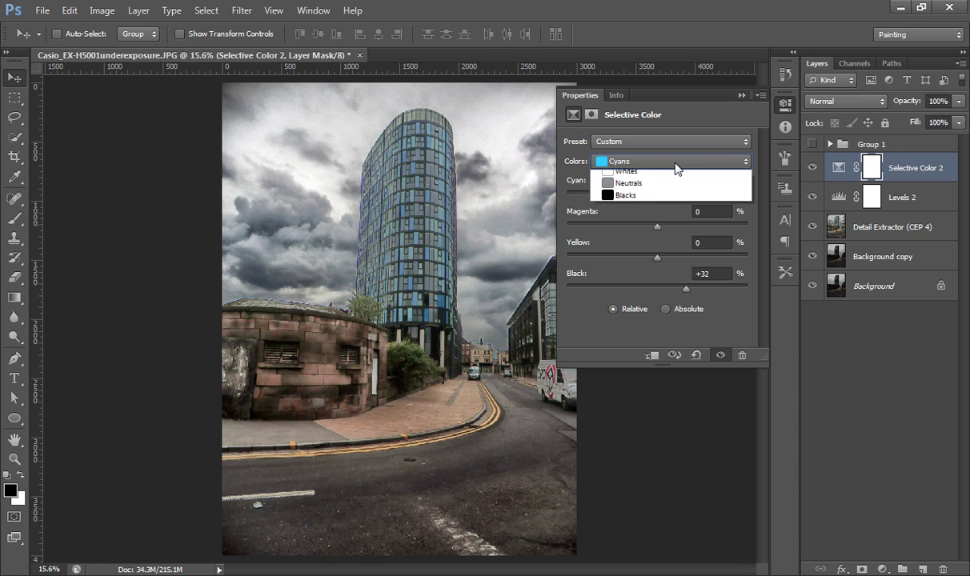
pyautogui.click(608, 187)
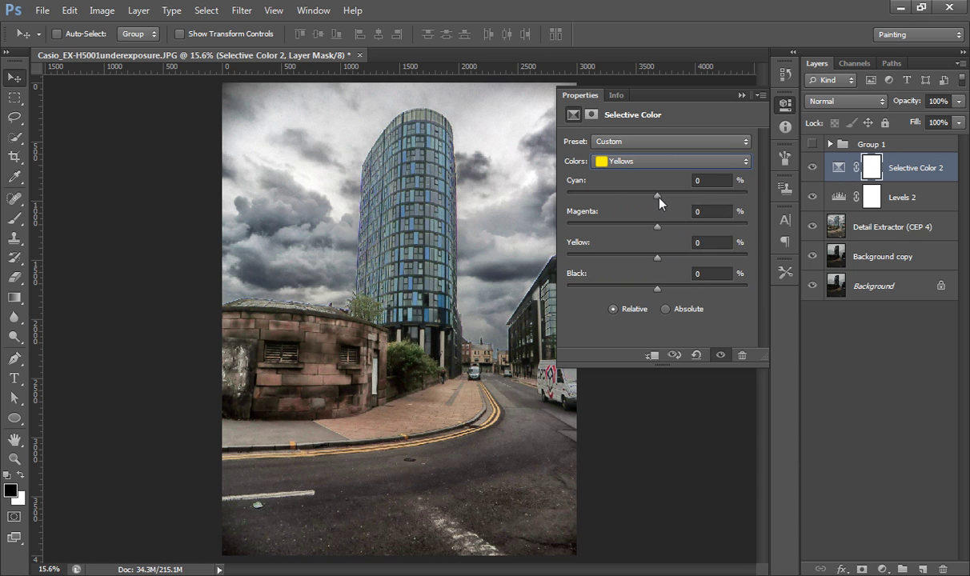
pyautogui.moveTo(657, 196)
pyautogui.mouseDown()
pyautogui.moveTo(709, 195)
pyautogui.moveTo(558, 216)
pyautogui.mouseUp()
pyautogui.moveTo(714, 256)
pyautogui.mouseDown()
pyautogui.moveTo(677, 272)
pyautogui.moveTo(729, 267)
pyautogui.mouseUp()
pyautogui.click(656, 289)
# Set the Reds to cyan −85 with added yellow and black, then compare on and off
pyautogui.click(649, 164)
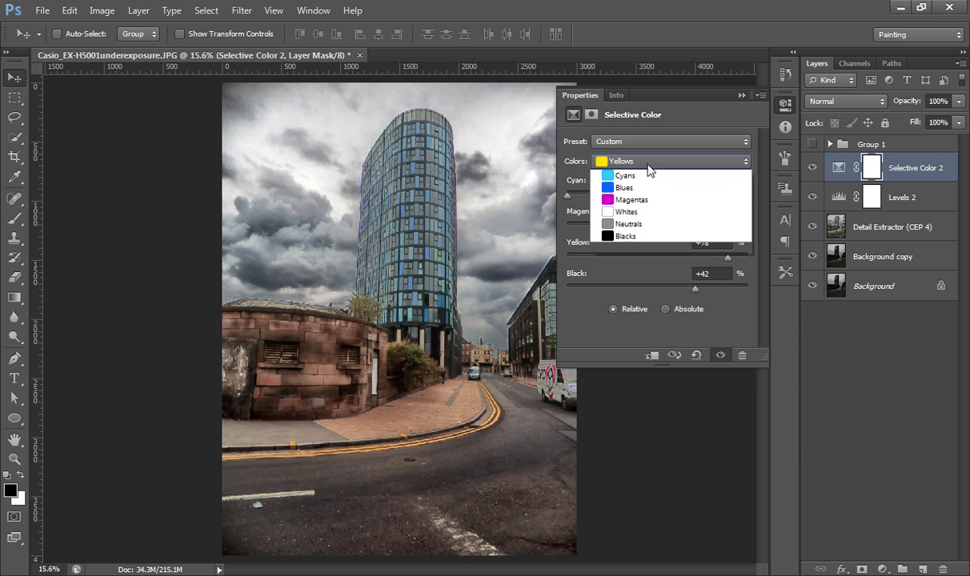
pyautogui.click(626, 176)
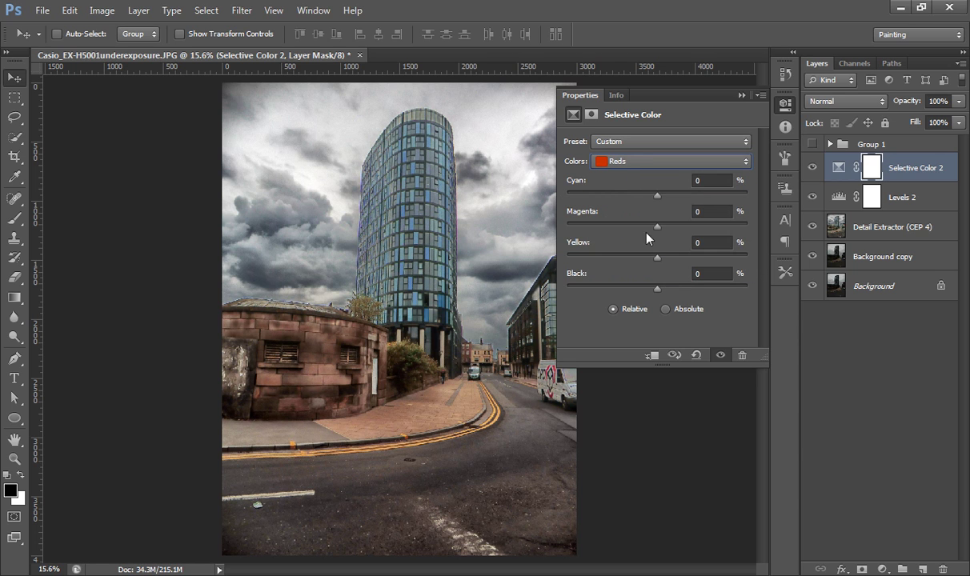
pyautogui.moveTo(655, 200); pyautogui.dragTo(582, 210)
pyautogui.moveTo(657, 256)
pyautogui.mouseDown()
pyautogui.moveTo(709, 267)
pyautogui.moveTo(713, 280)
pyautogui.mouseUp()
pyautogui.moveTo(656, 289); pyautogui.dragTo(702, 289)
pyautogui.click(742, 94)
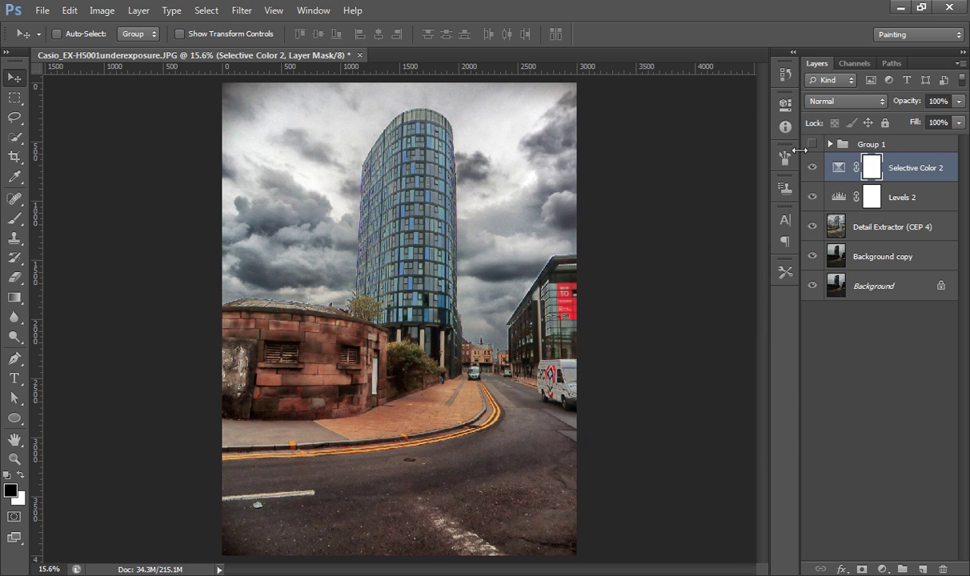
pyautogui.click(812, 169)
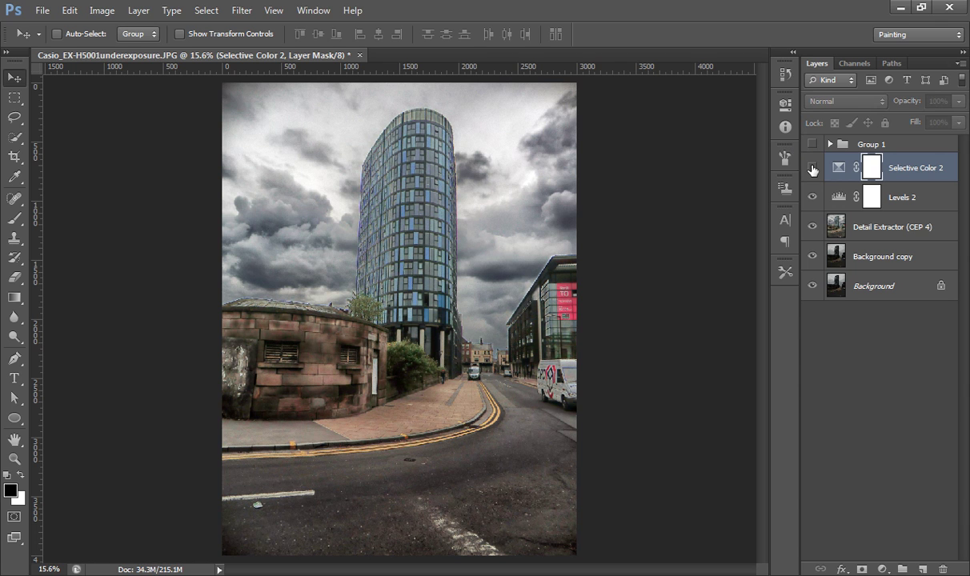
pyautogui.click(812, 169)
pyautogui.click(812, 169)
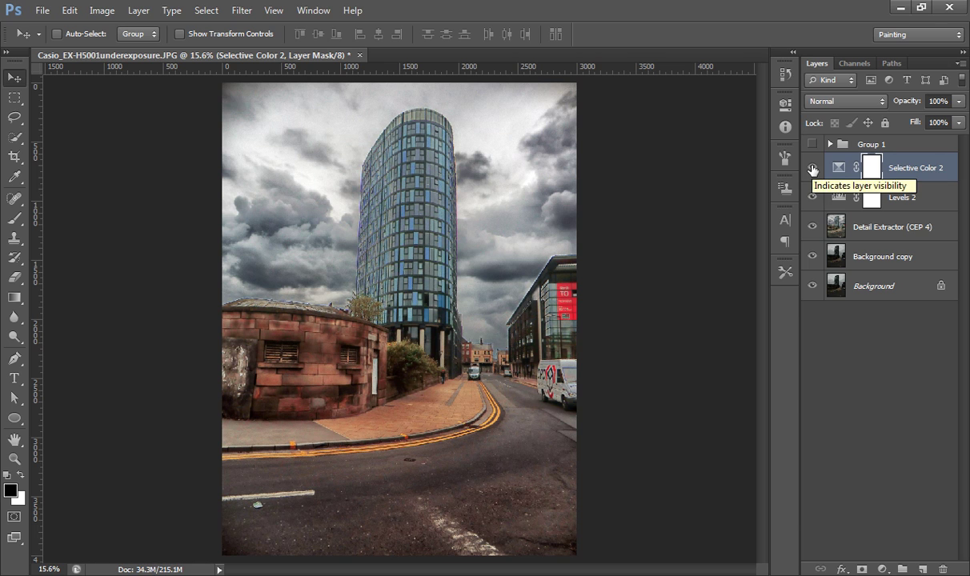
# Add a Color Balance layer with midtones Cyan–Red +8 and Yellow–Blue −7
pyautogui.click(881, 568)
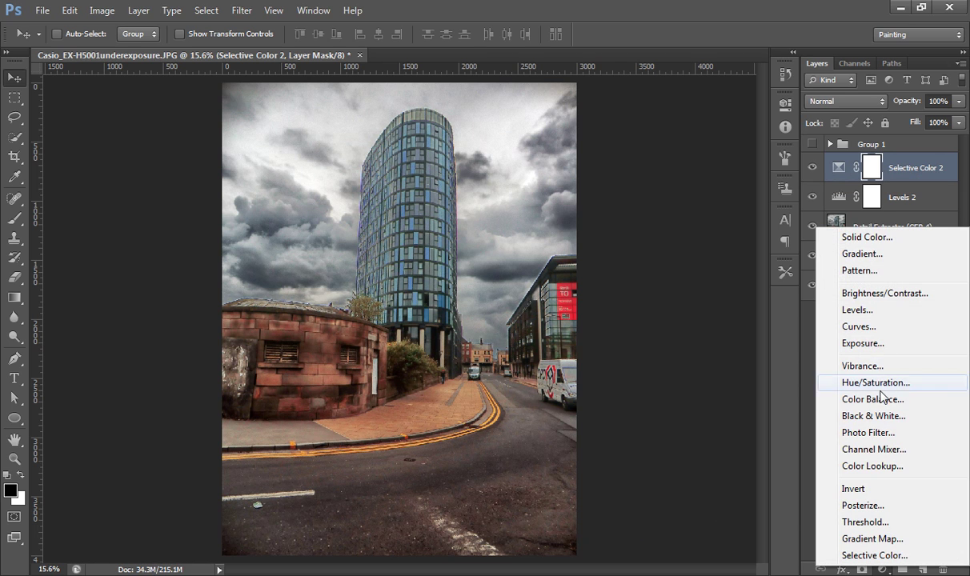
pyautogui.click(874, 399)
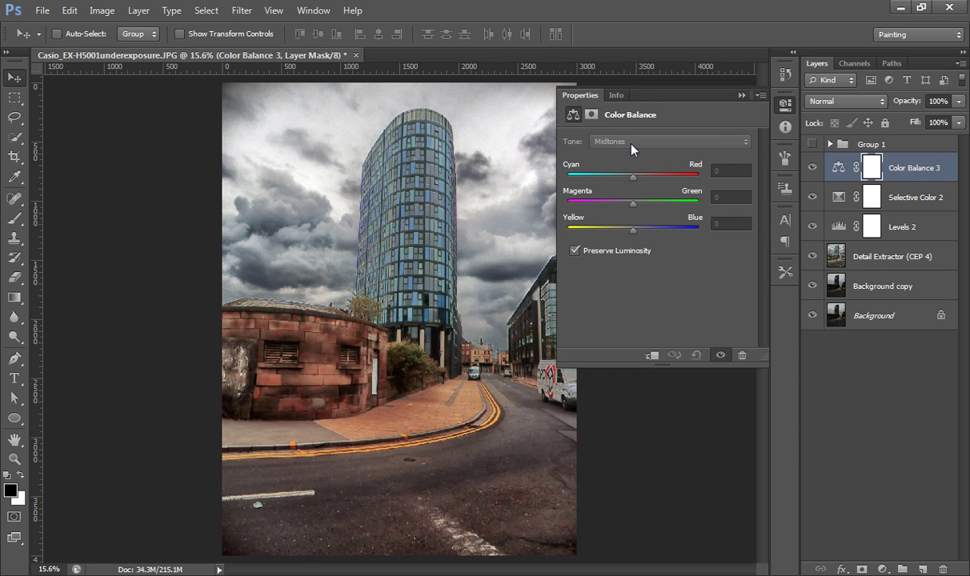
pyautogui.moveTo(632, 175); pyautogui.dragTo(638, 185)
pyautogui.moveTo(633, 230); pyautogui.dragTo(626, 234)
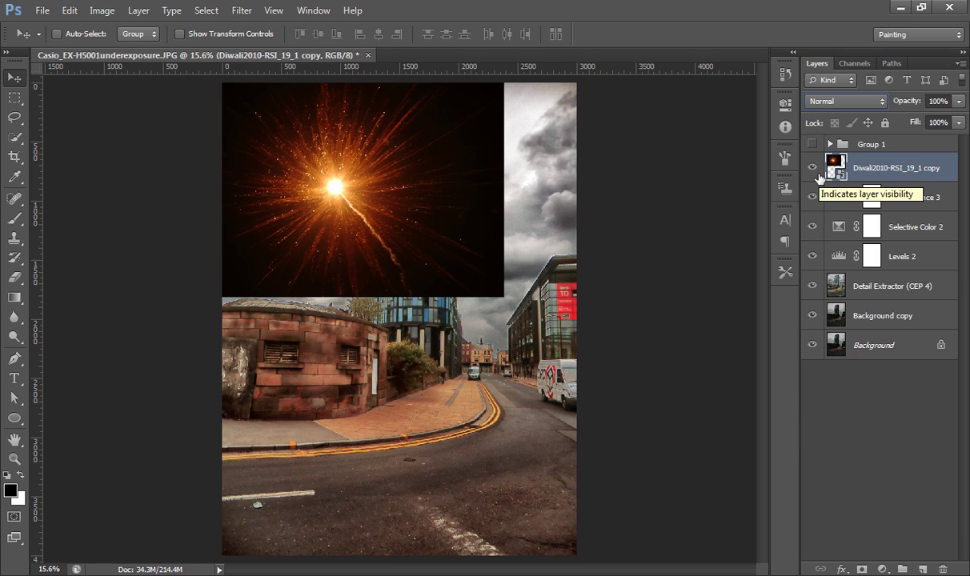
# Set the firework layer to Screen mode and enlarge it, shifting it up and left in the sky
pyautogui.click(837, 100)
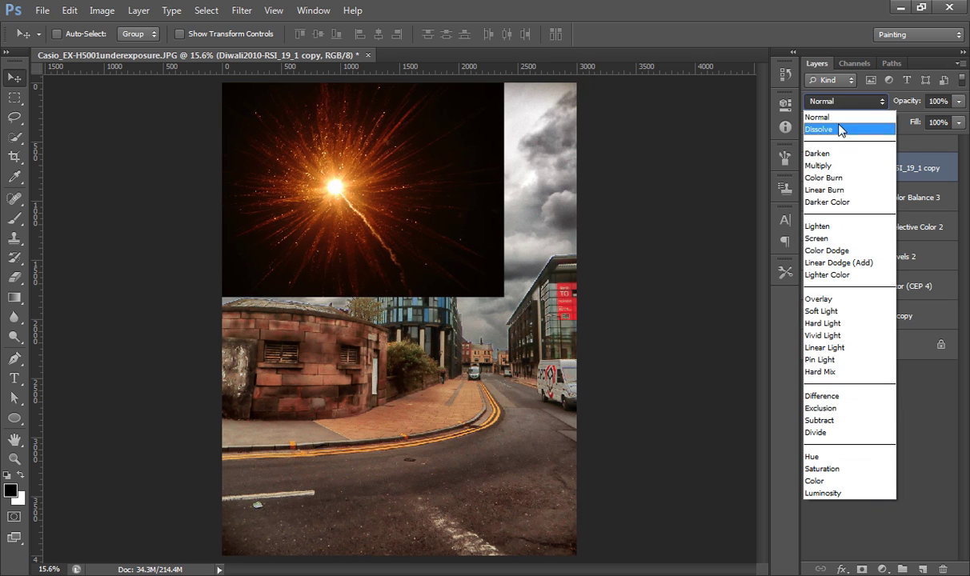
pyautogui.click(818, 239)
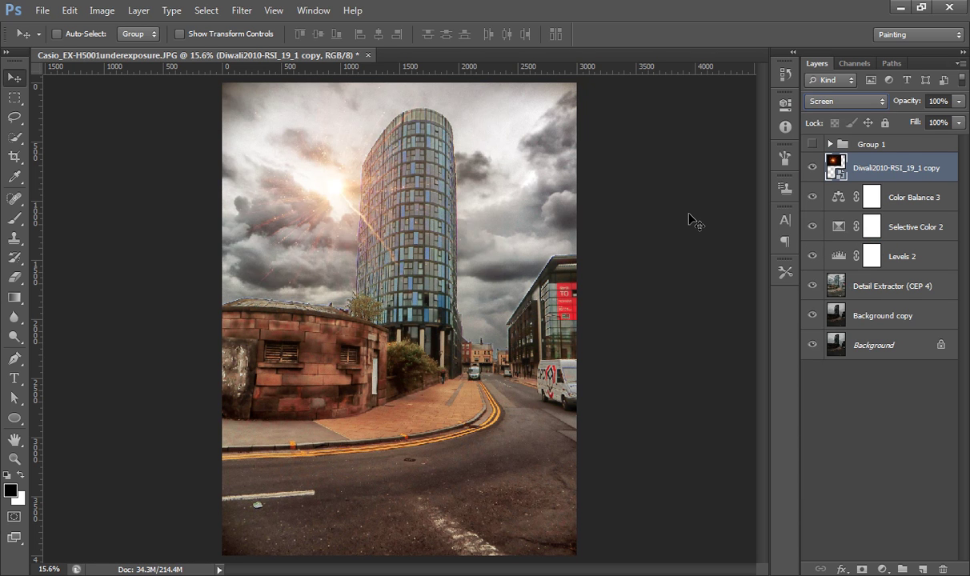
pyautogui.hotkey('ctrl', 't')
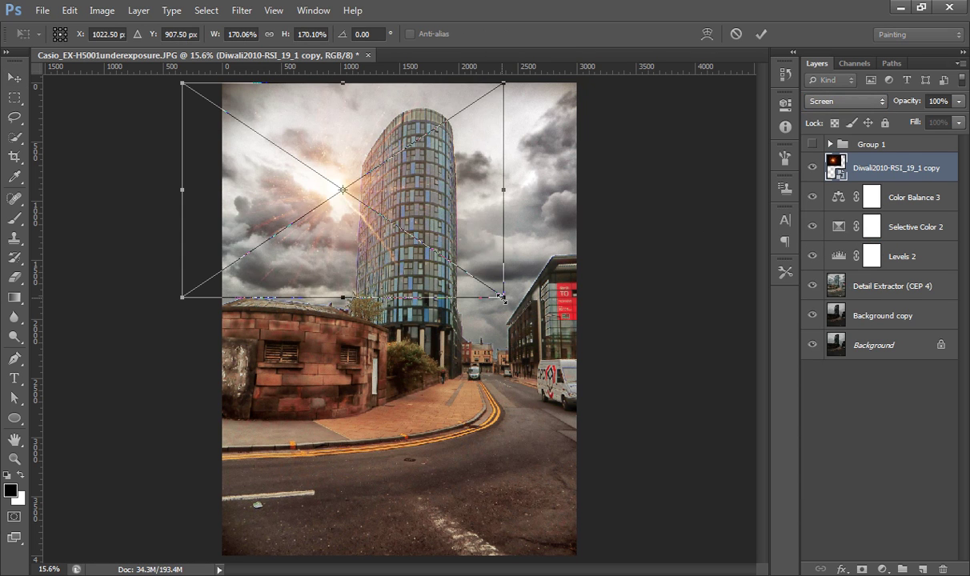
pyautogui.moveTo(503, 298)
pyautogui.mouseDown()
pyautogui.moveTo(530, 324)
pyautogui.moveTo(538, 314)
pyautogui.mouseUp()
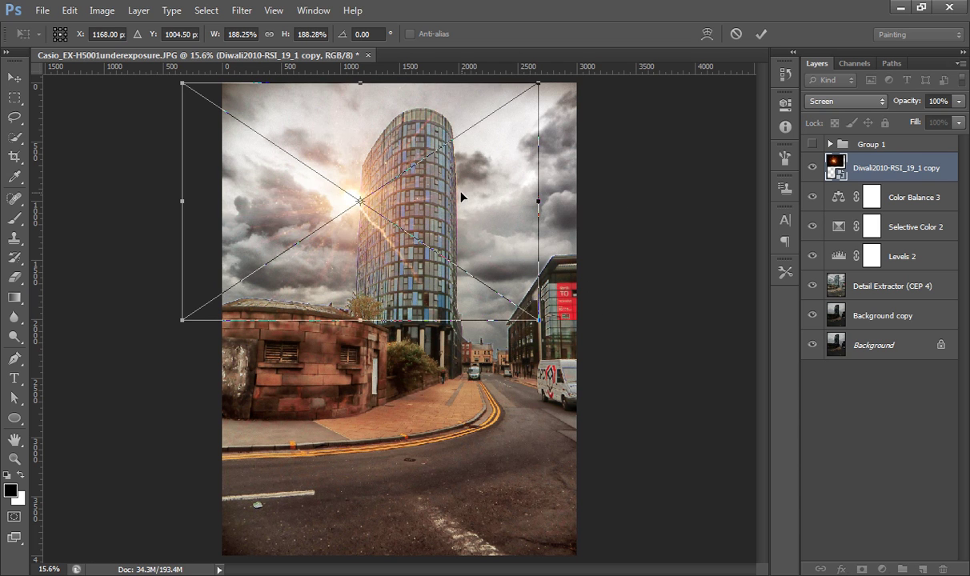
pyautogui.moveTo(452, 205); pyautogui.dragTo(440, 200)
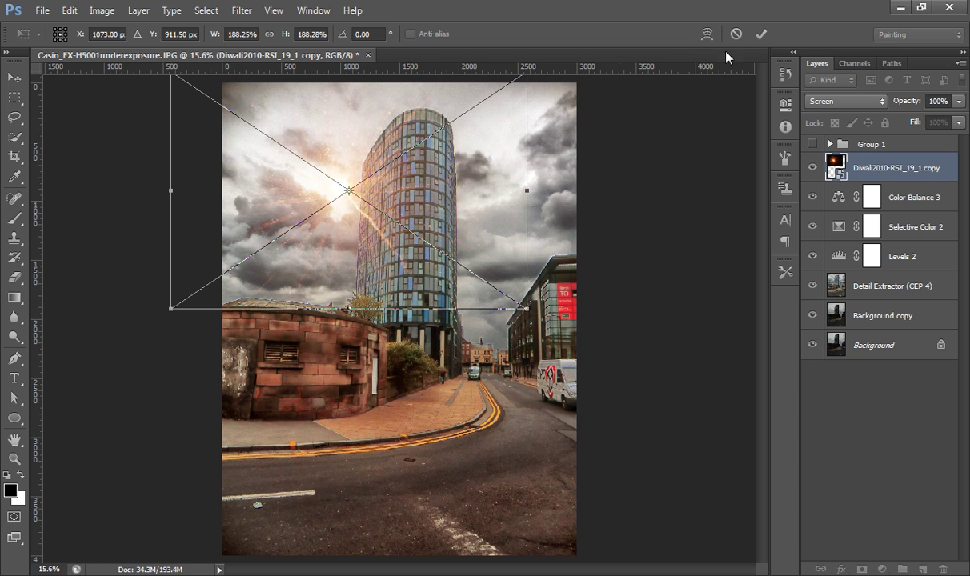
pyautogui.click(762, 34)
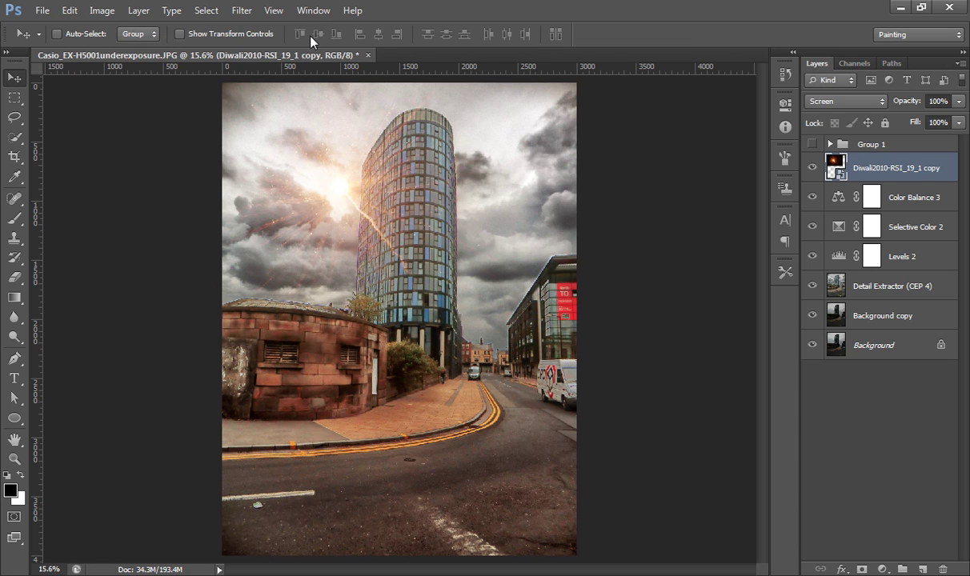
pyautogui.click(242, 10)
pyautogui.moveTo(249, 163)
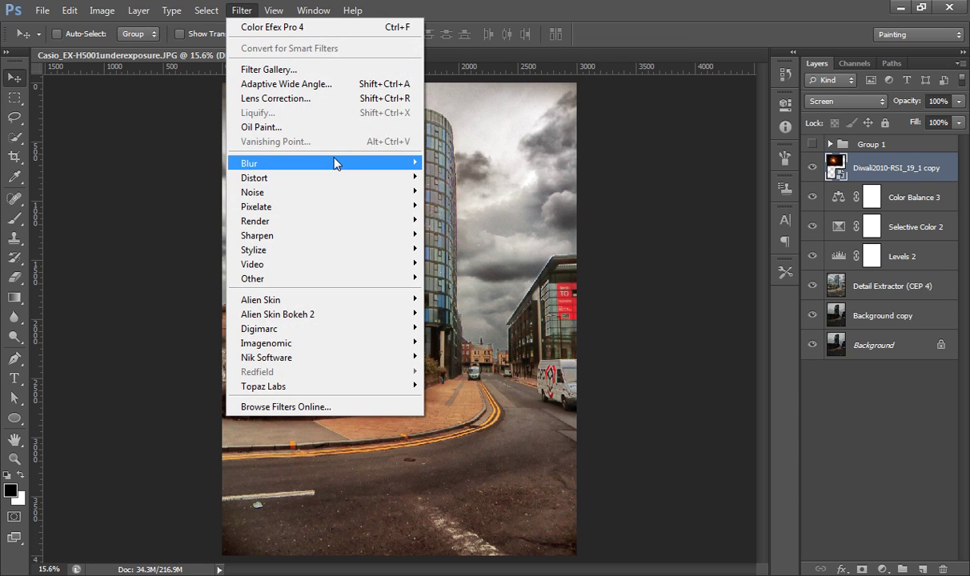
# Apply a 27.8-pixel Gaussian Blur to the firework flare
pyautogui.click(464, 271)
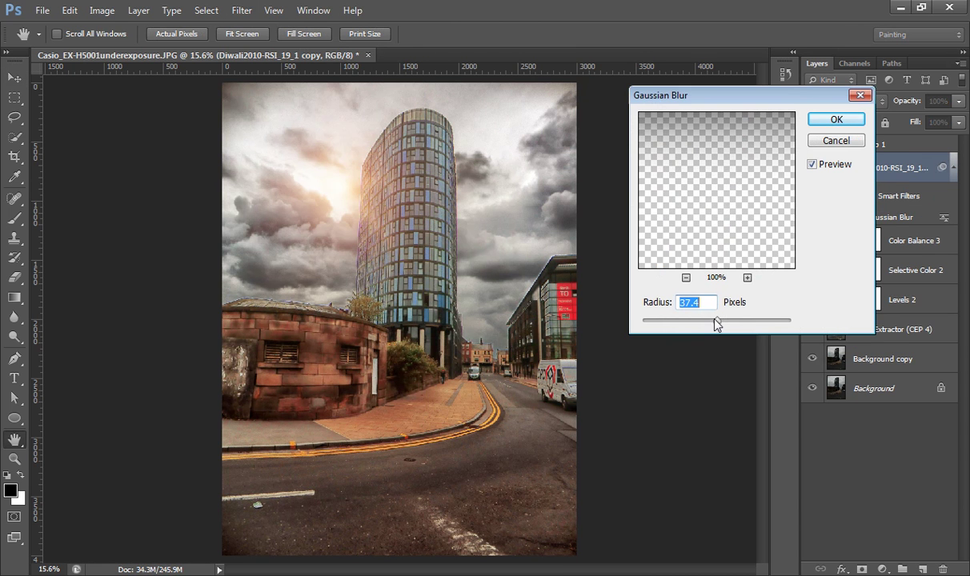
pyautogui.moveTo(702, 321); pyautogui.dragTo(708, 323)
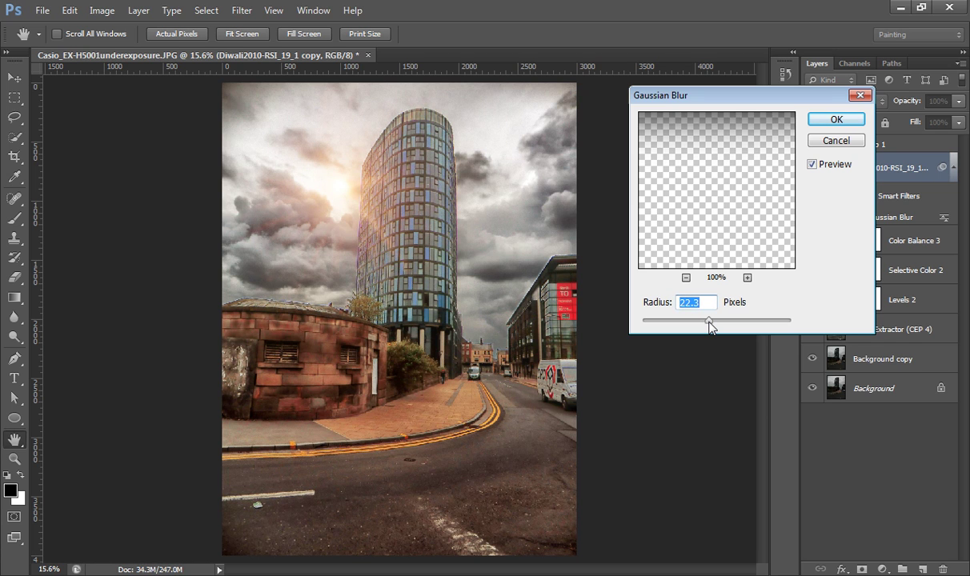
pyautogui.moveTo(709, 322); pyautogui.dragTo(711, 322)
pyautogui.click(834, 120)
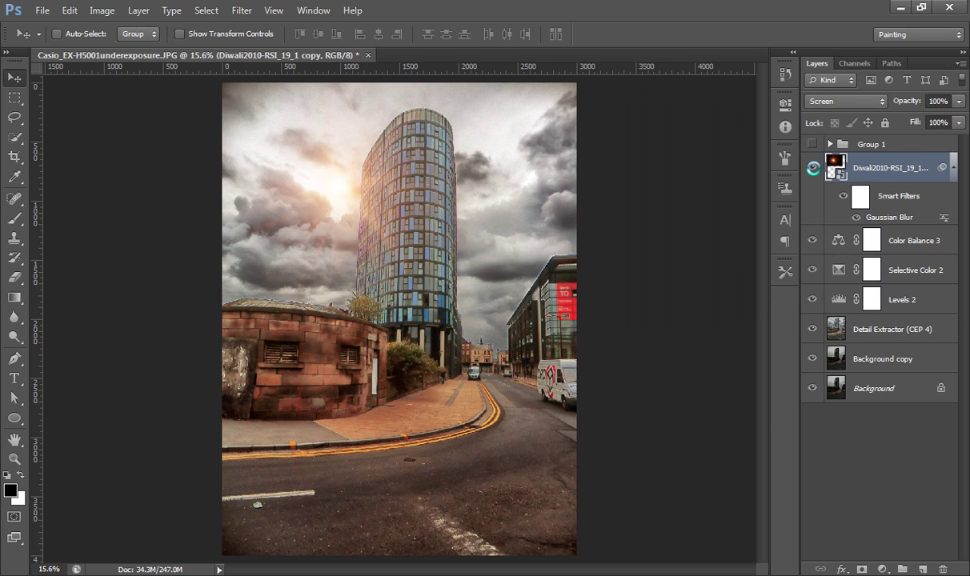
# Compare the flare on and off, then duplicate the flare layer to brighten it
pyautogui.click(813, 169)
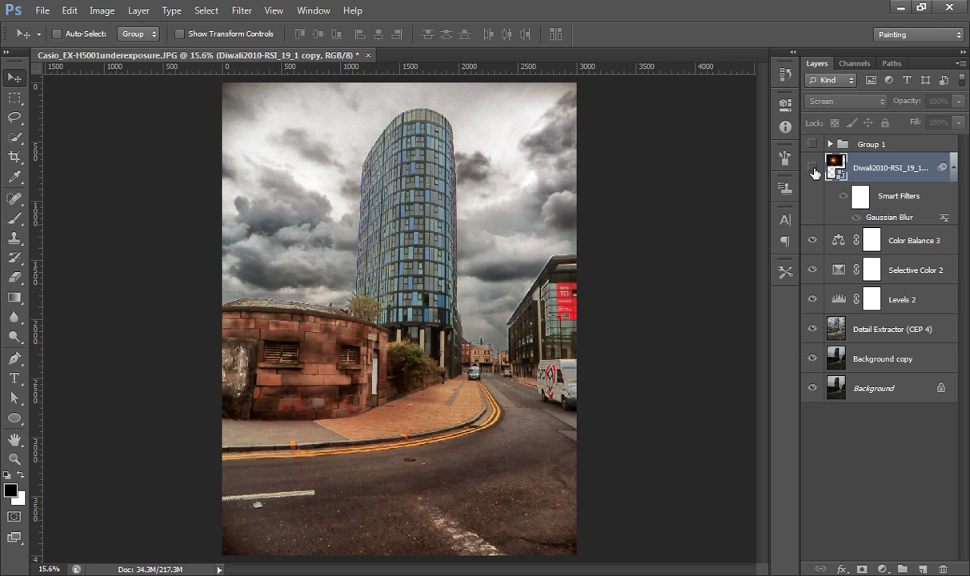
pyautogui.click(813, 169)
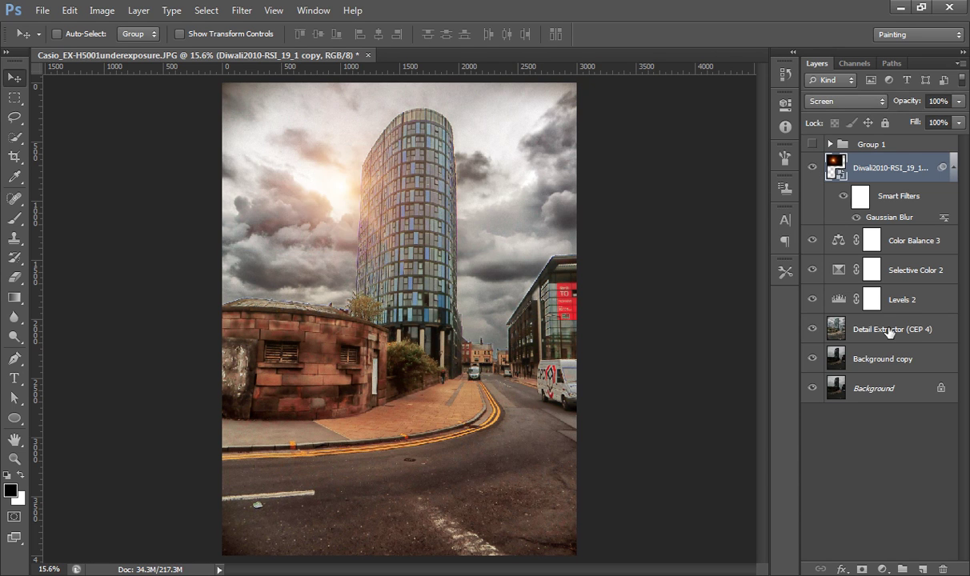
pyautogui.hotkey('ctrl', 'j')
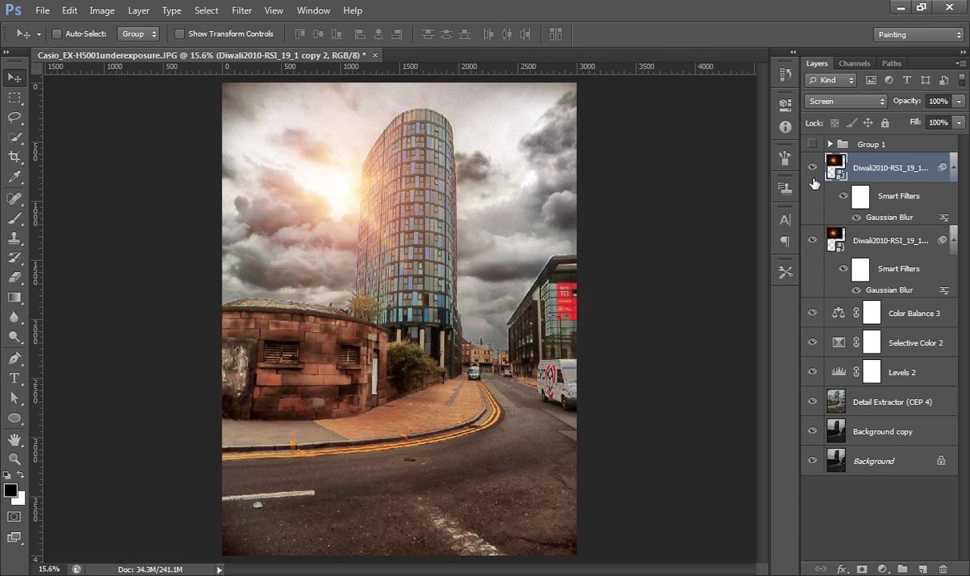
# Add a Levels layer that darkens the image by raising the black point
pyautogui.click(882, 569)
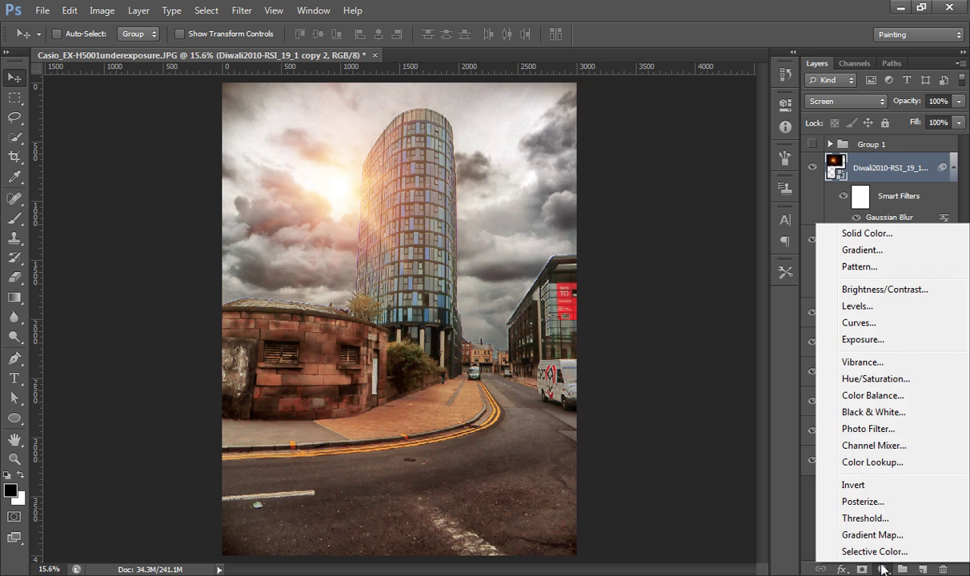
pyautogui.click(840, 307)
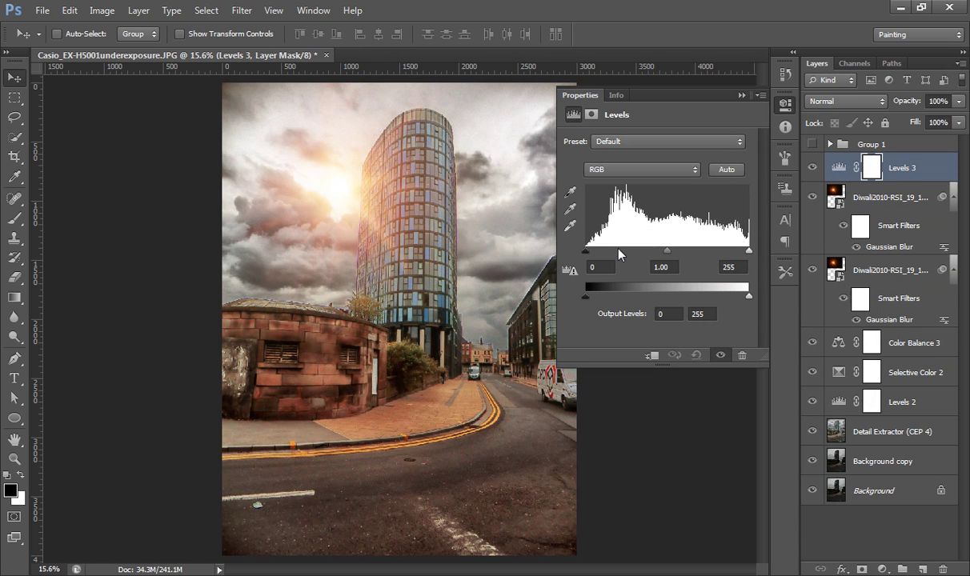
pyautogui.moveTo(586, 251); pyautogui.dragTo(669, 256)
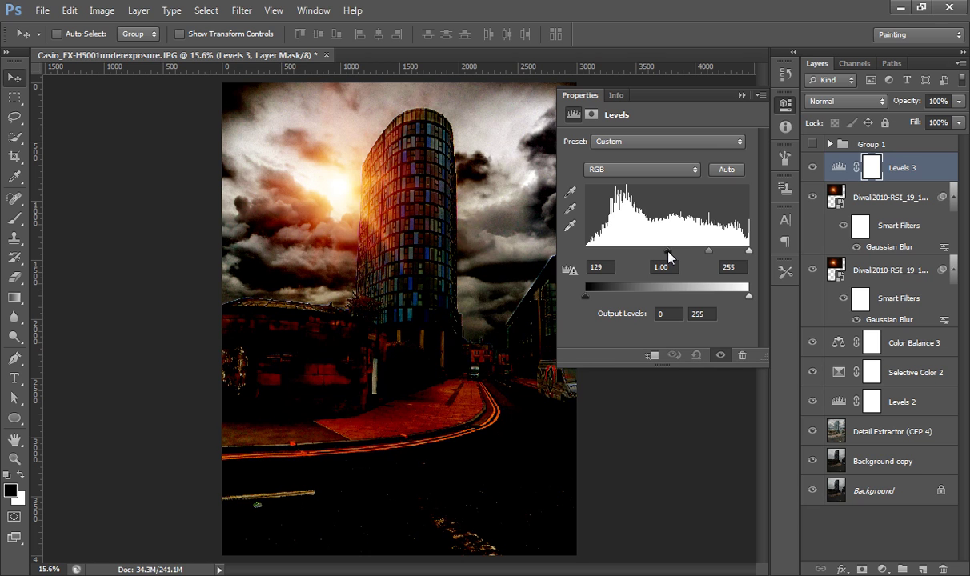
pyautogui.click(741, 96)
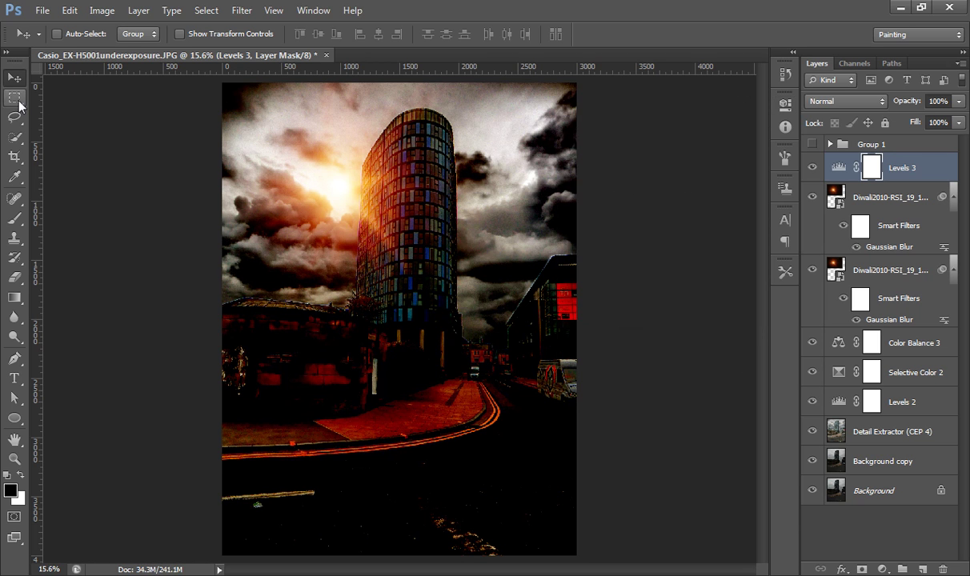
# Clear the darkening from a central rectangle of the Levels mask
pyautogui.click(15, 97)
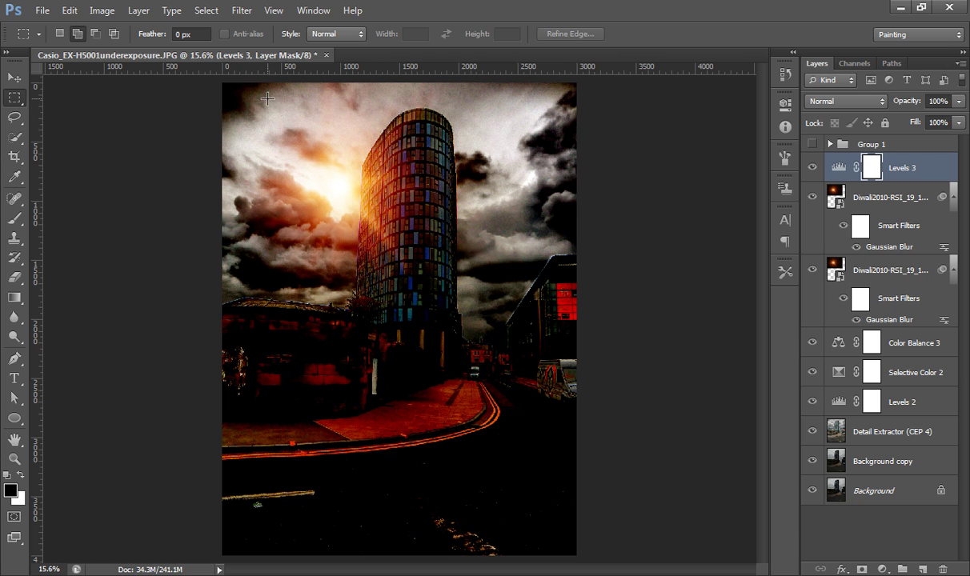
pyautogui.moveTo(267, 99); pyautogui.dragTo(513, 478)
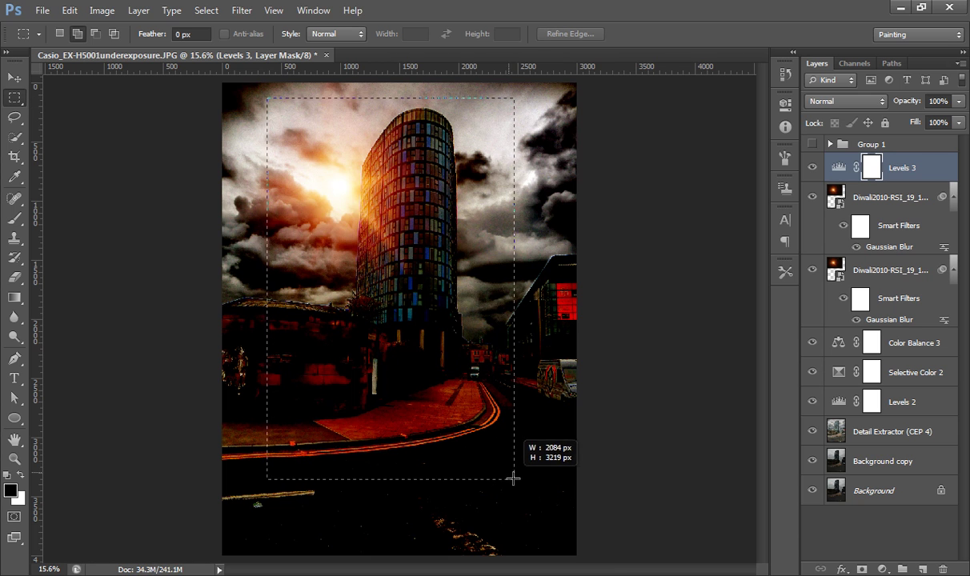
pyautogui.moveTo(513, 479); pyautogui.dragTo(528, 486)
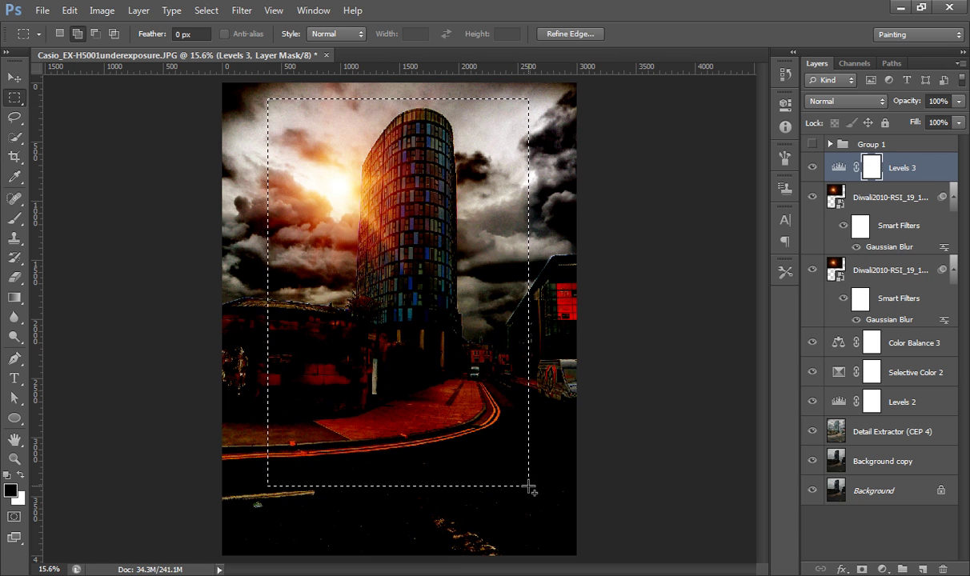
pyautogui.hotkey('alt', 'BackSpace')
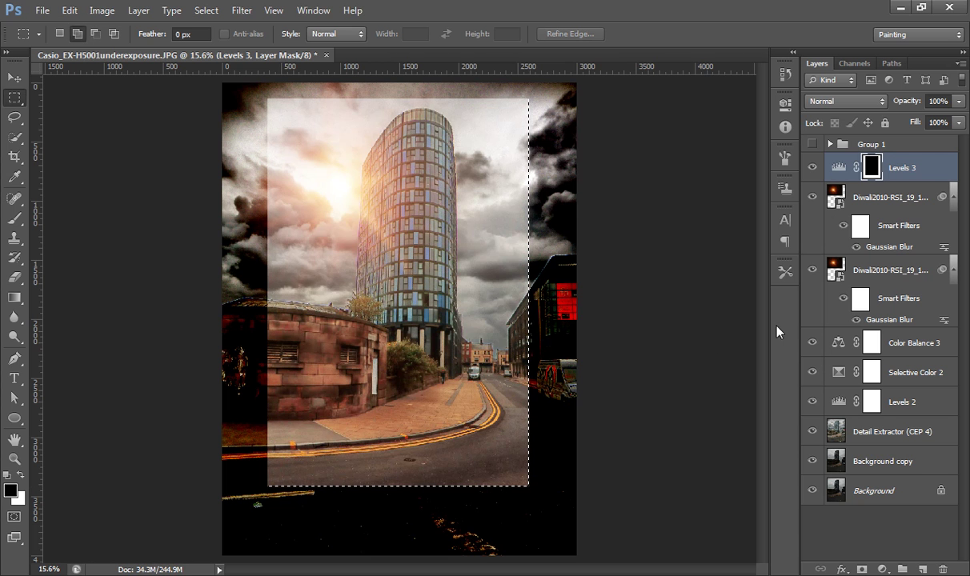
# Feather the vignette mask to 253 px, set opacity to 20%, and select Color Balance 3
pyautogui.click(785, 104)
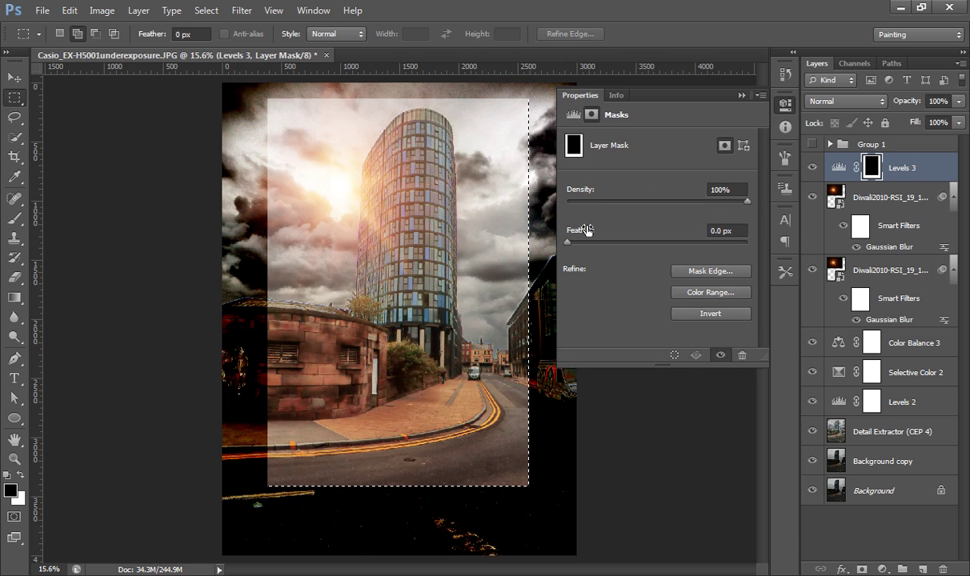
pyautogui.moveTo(568, 243); pyautogui.dragTo(704, 244)
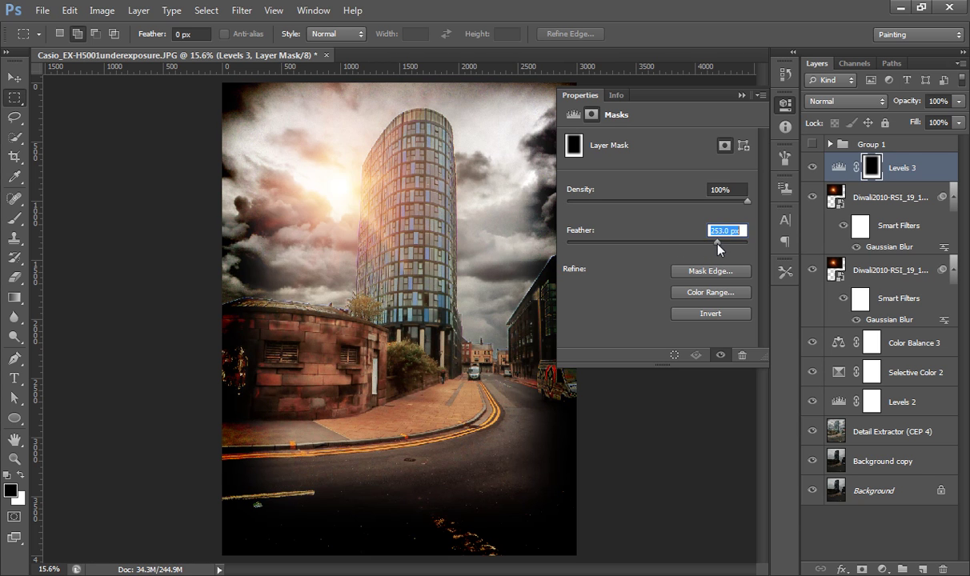
pyautogui.click(740, 97)
pyautogui.moveTo(905, 101); pyautogui.dragTo(841, 106)
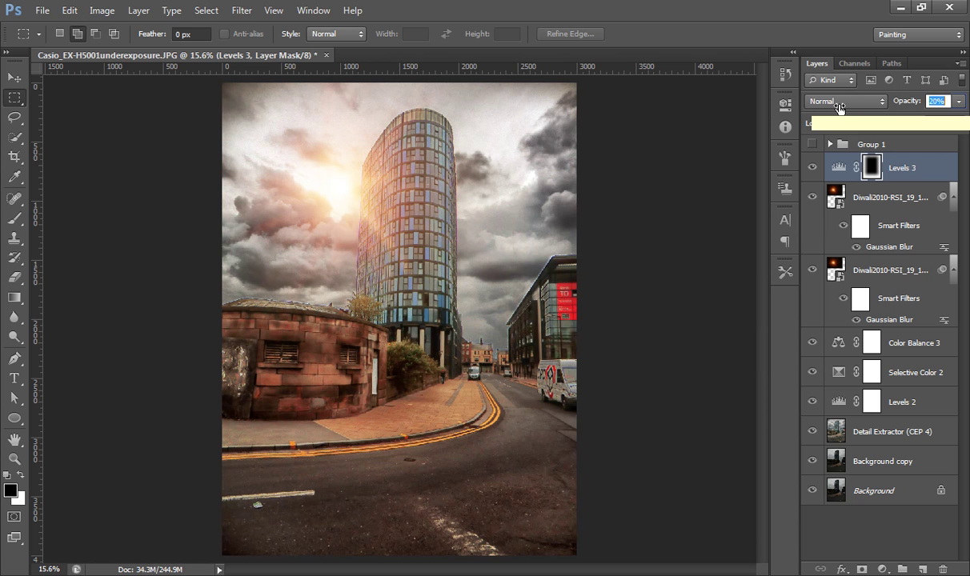
pyautogui.click(813, 167)
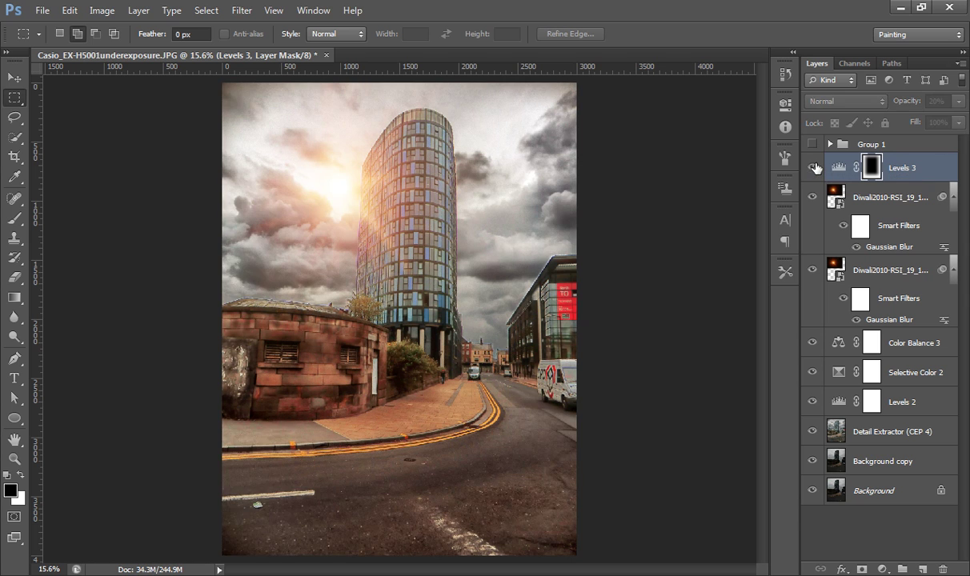
pyautogui.click(814, 167)
pyautogui.click(906, 200)
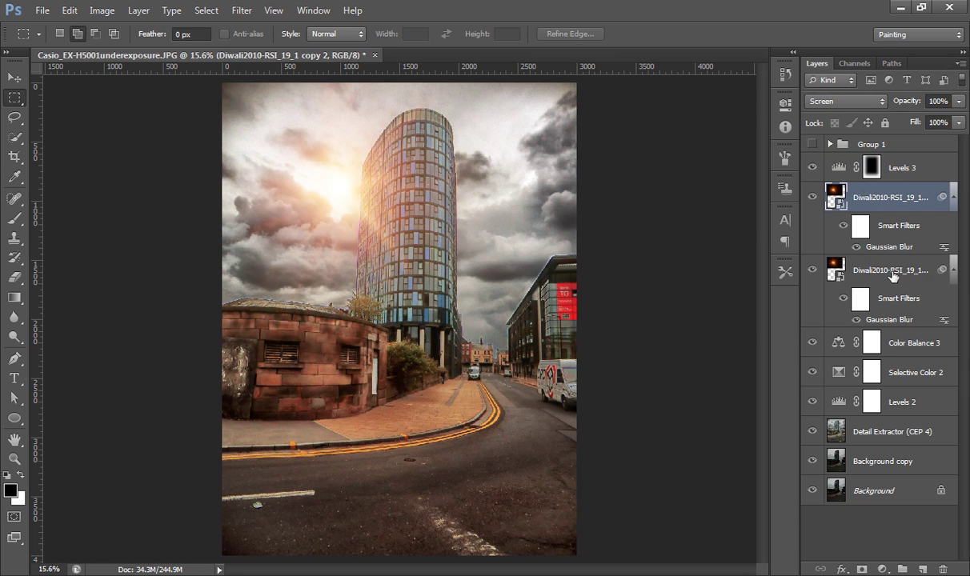
pyautogui.click(902, 343)
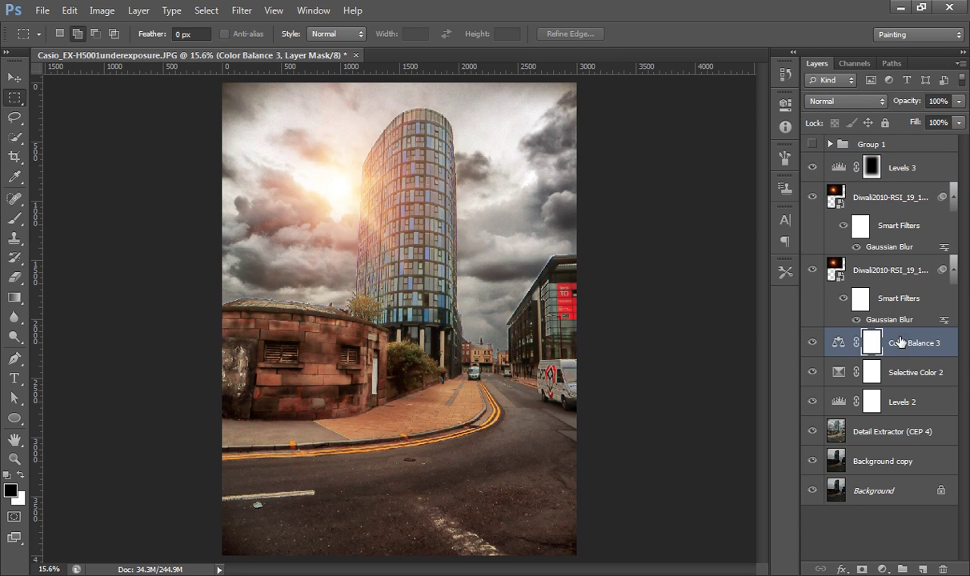
# Add a Brightness/Contrast layer with contrast 22 and brightness set back to 0
pyautogui.click(882, 569)
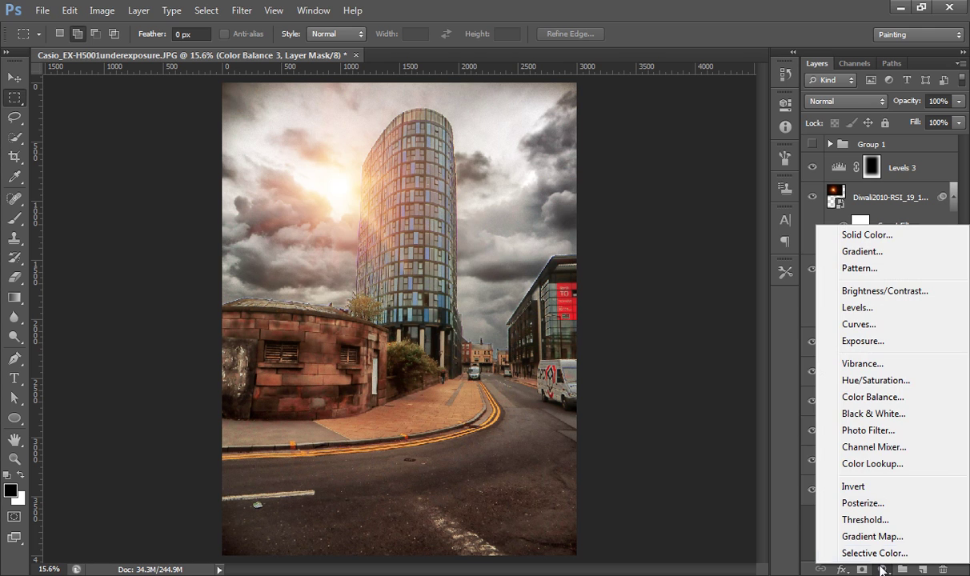
pyautogui.click(877, 292)
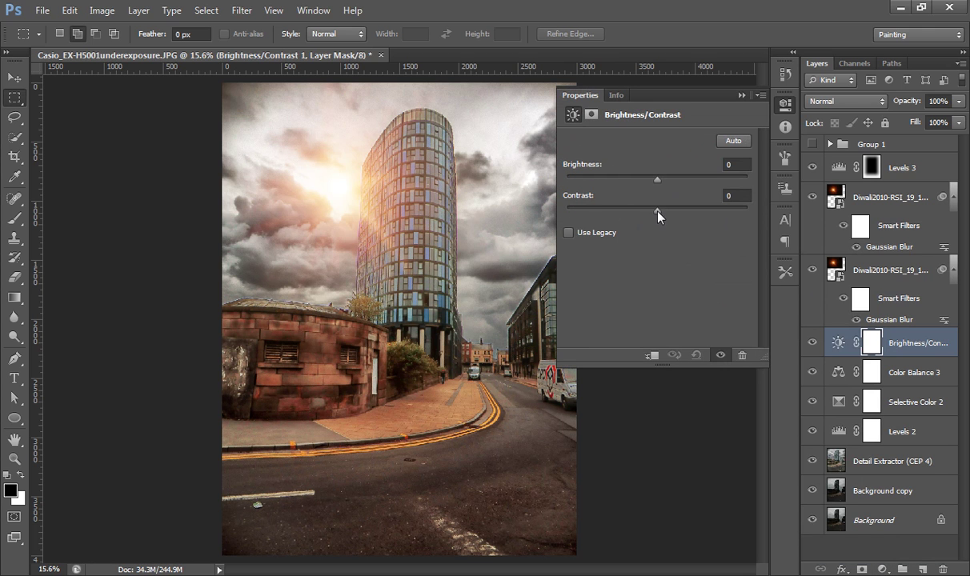
pyautogui.moveTo(658, 211); pyautogui.dragTo(678, 212)
pyautogui.moveTo(657, 179)
pyautogui.mouseDown()
pyautogui.moveTo(643, 180)
pyautogui.moveTo(651, 184)
pyautogui.mouseUp()
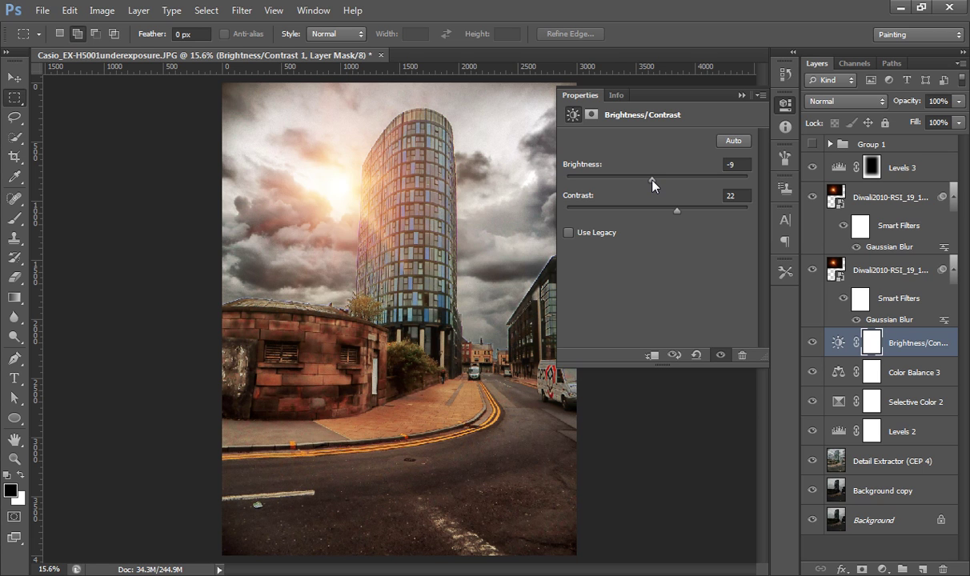
pyautogui.click(735, 164)
pyautogui.write('0')
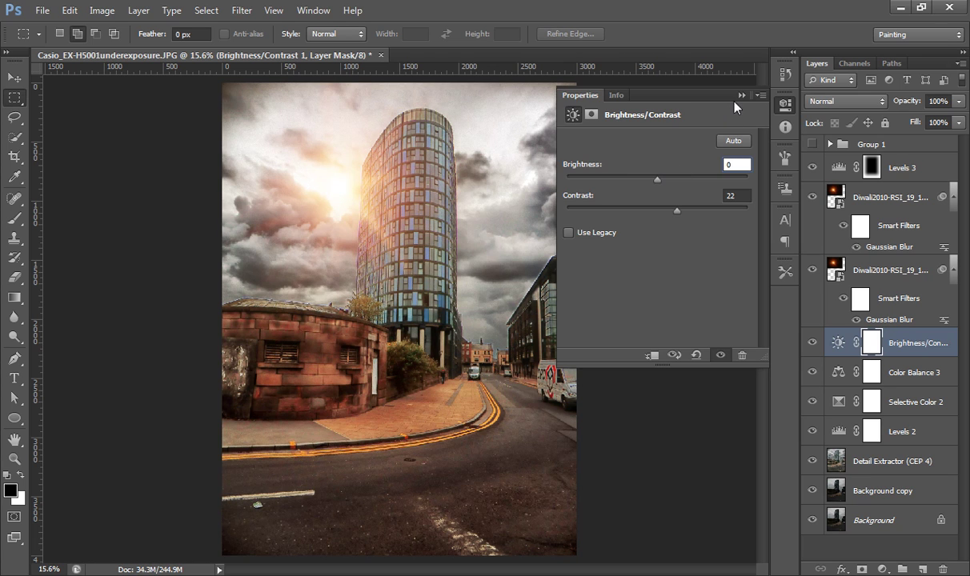
pyautogui.doubleClick(697, 90)
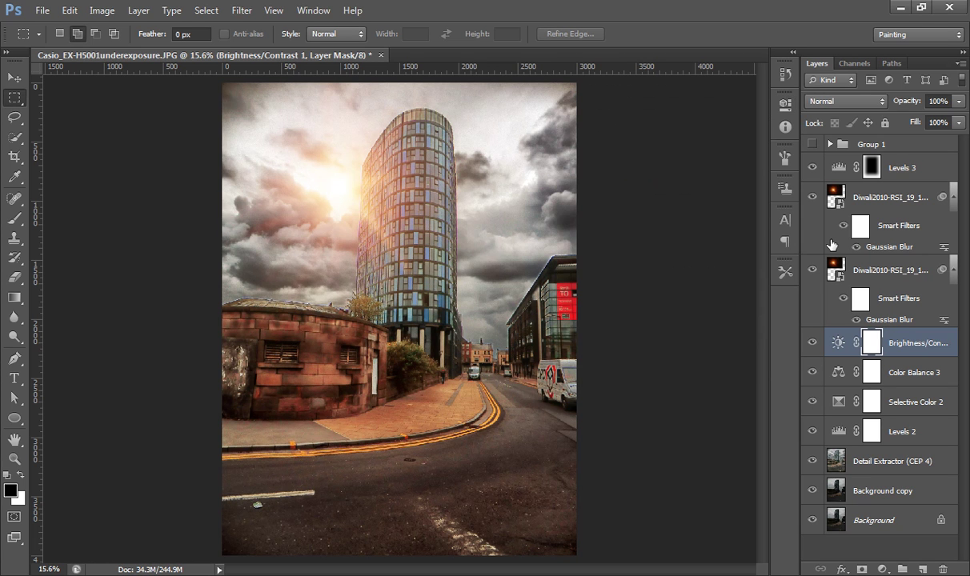
# Toggle the upper Diwali flare layer to compare, then try Color Dodge and Lighter Color blending
pyautogui.click(813, 197)
pyautogui.click(813, 198)
pyautogui.click(872, 197)
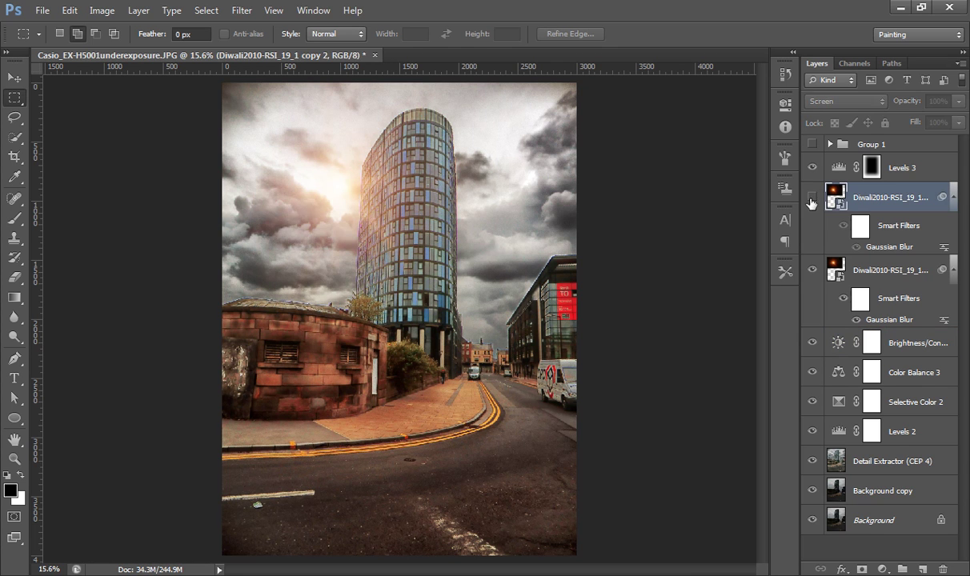
pyautogui.click(813, 198)
pyautogui.click(862, 104)
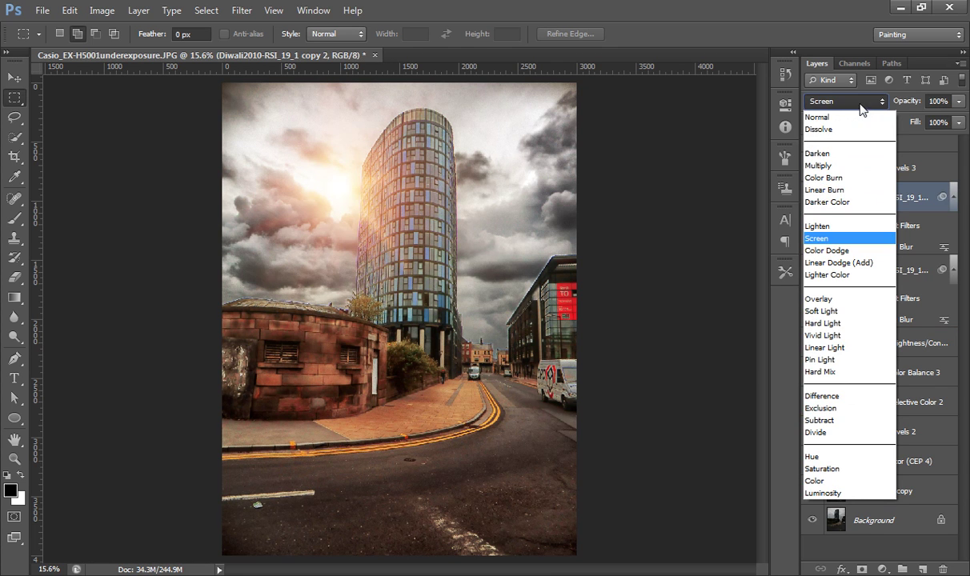
pyautogui.click(838, 240)
pyautogui.click(812, 269)
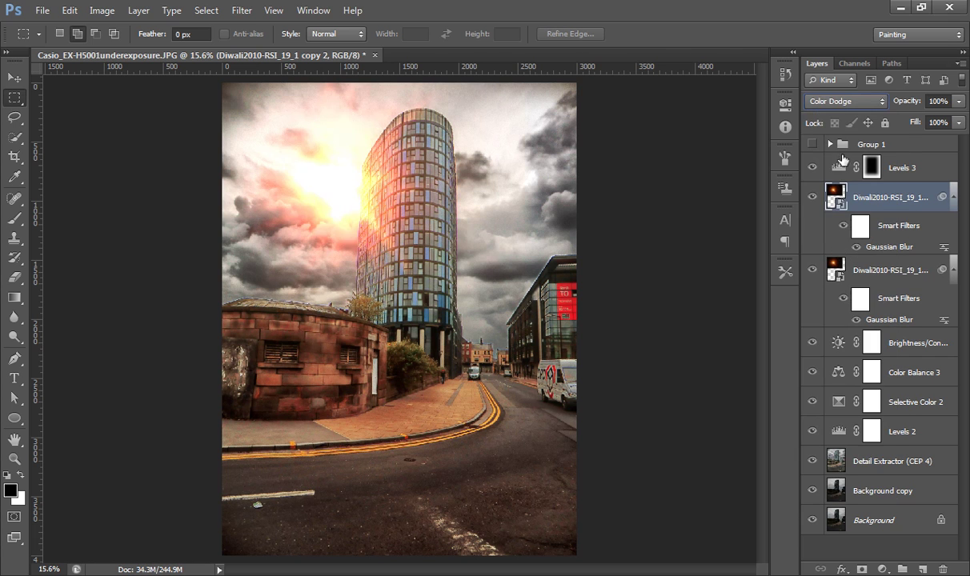
pyautogui.click(846, 104)
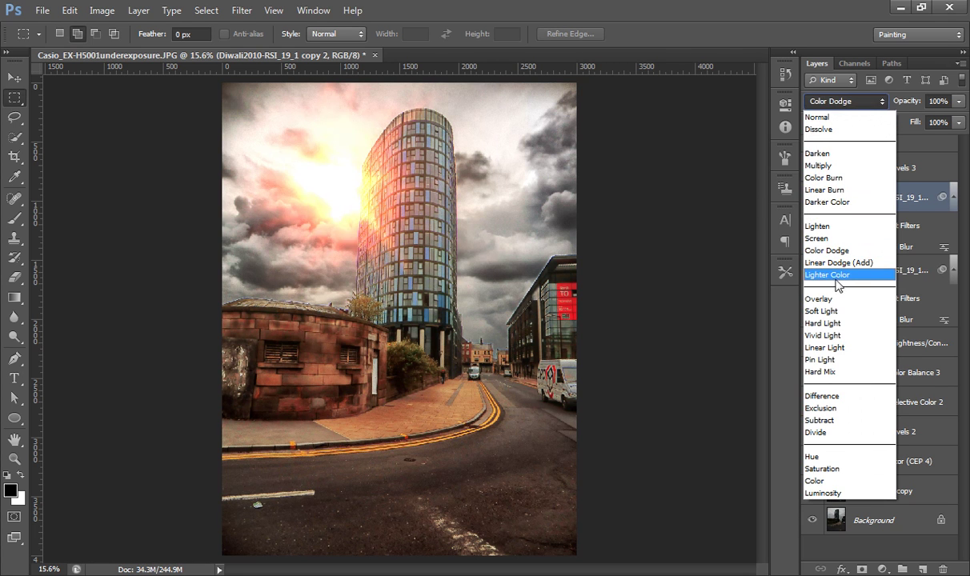
pyautogui.click(835, 275)
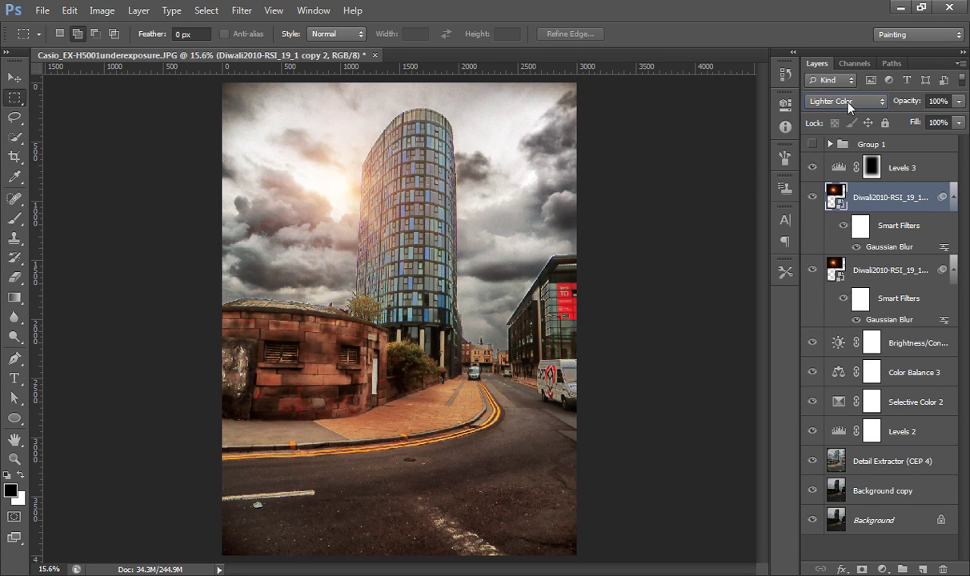
# Try Soft Light and Lighten blend modes on the flare layer, comparing with it hidden
pyautogui.click(848, 102)
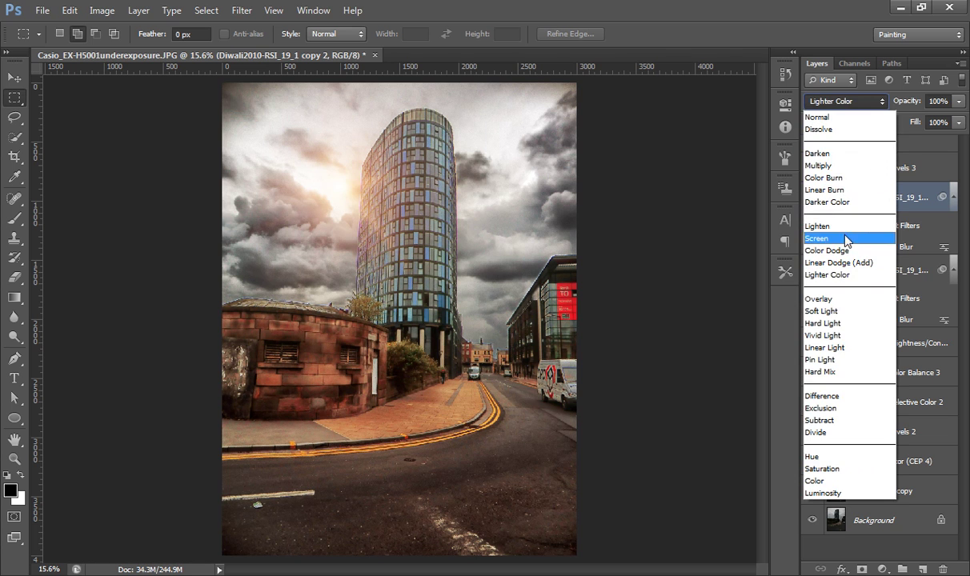
pyautogui.click(842, 310)
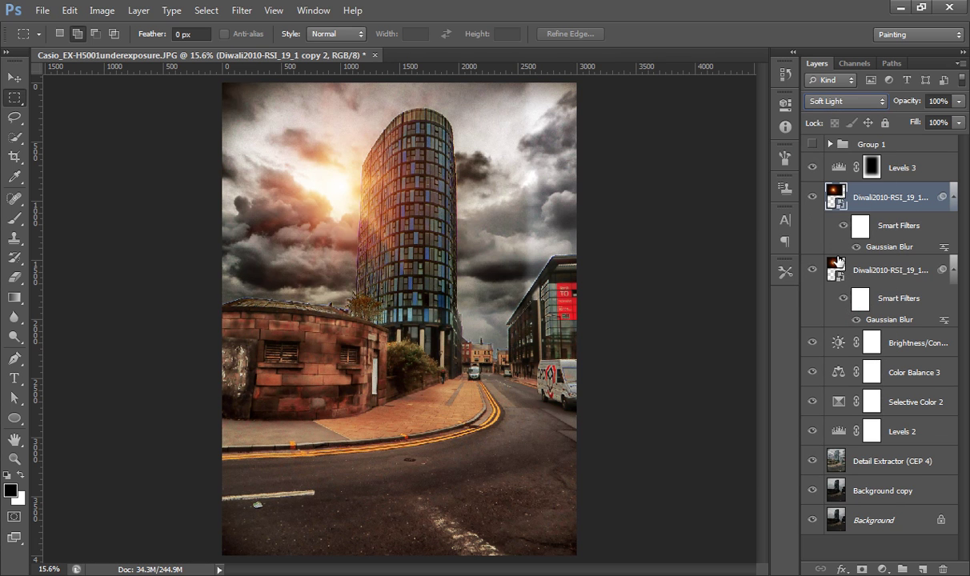
pyautogui.click(813, 198)
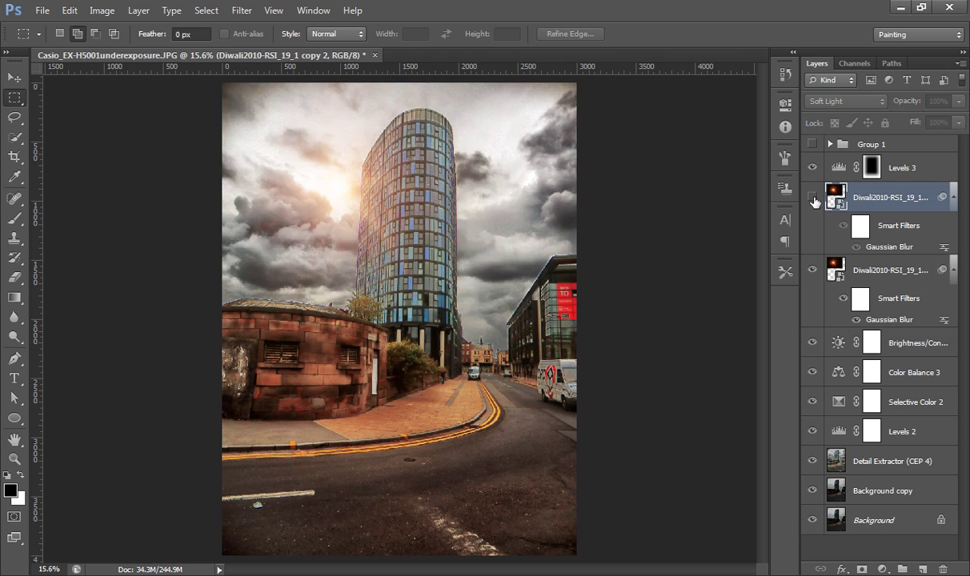
pyautogui.click(820, 102)
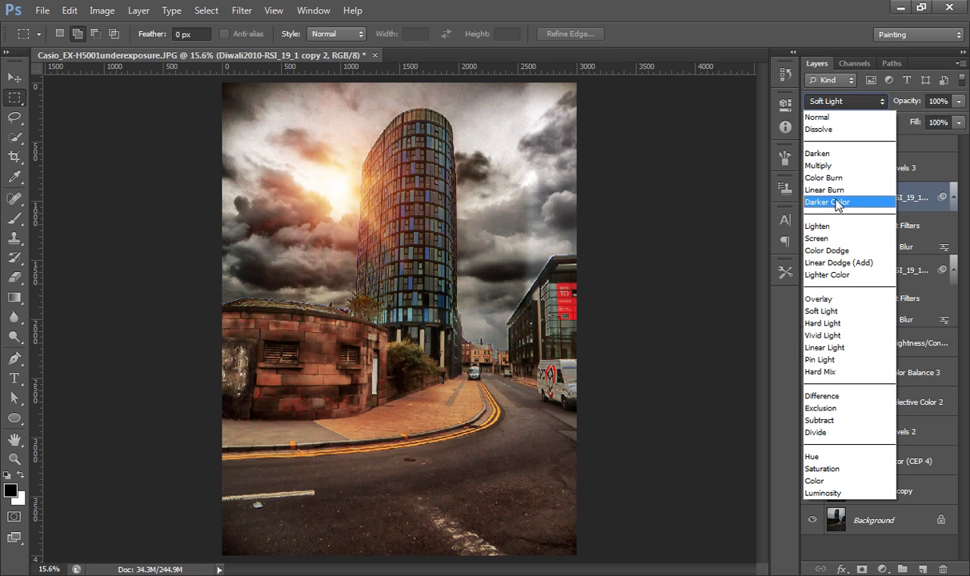
pyautogui.click(832, 230)
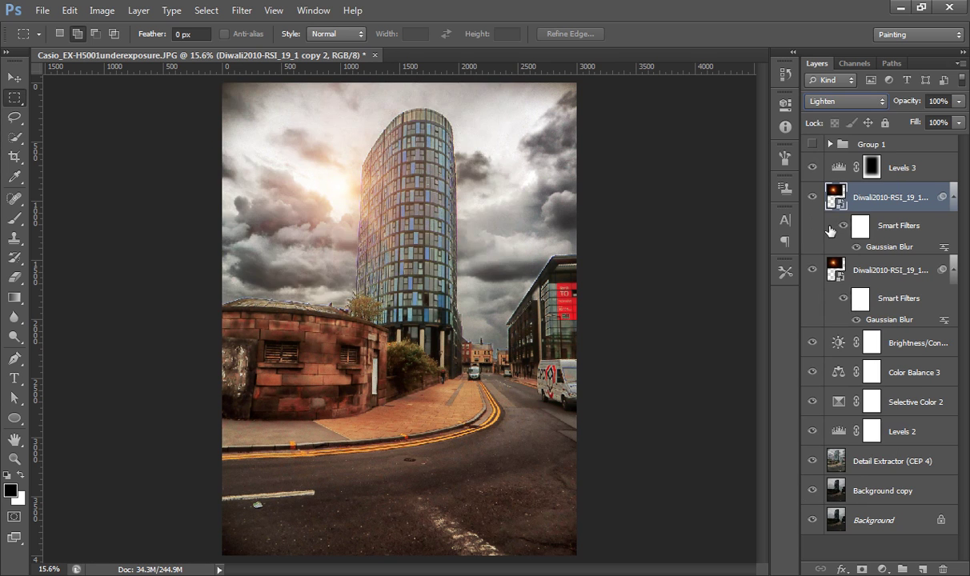
# Set the flare layer to Screen at 76% opacity and compare it on and off
pyautogui.click(853, 103)
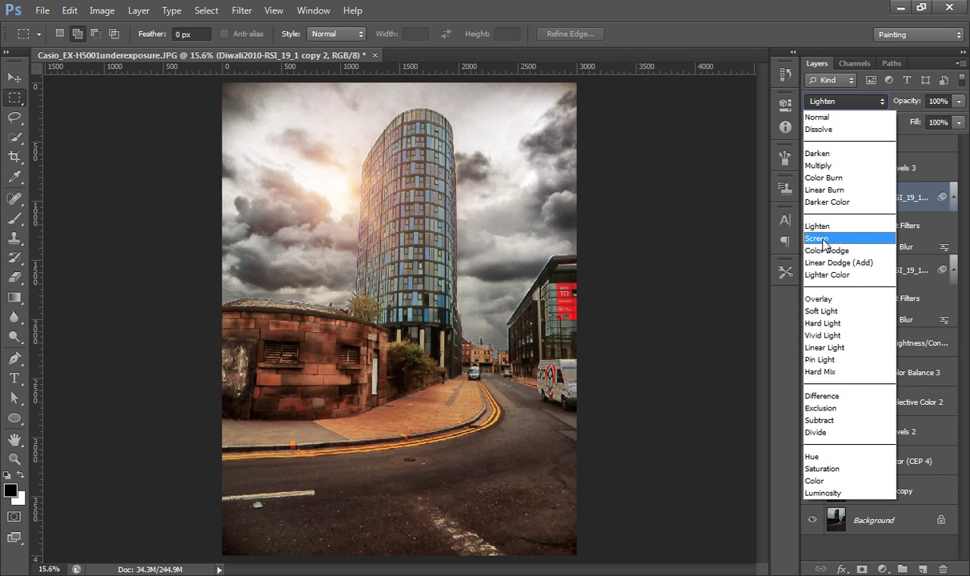
pyautogui.click(824, 239)
pyautogui.moveTo(898, 106); pyautogui.dragTo(886, 102)
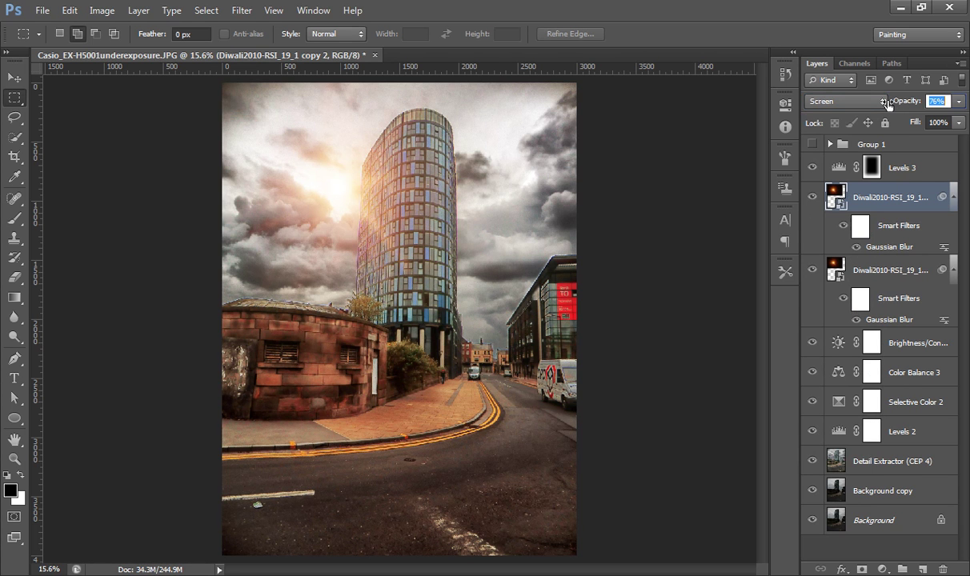
pyautogui.click(813, 197)
pyautogui.click(813, 197)
# Add a Vibrance adjustment layer at +22 above the flare layers, then select the Levels 3 vignette layer
pyautogui.click(882, 569)
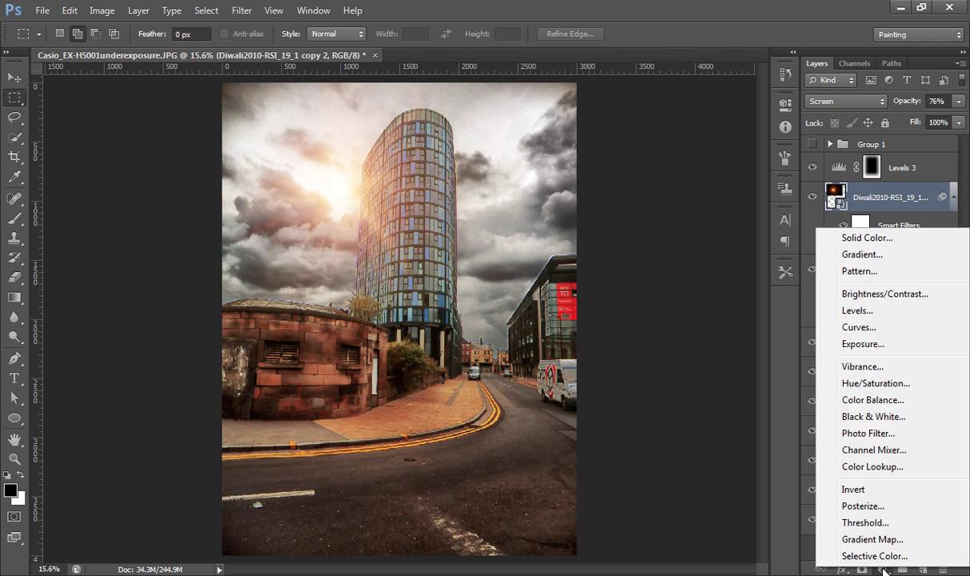
pyautogui.click(881, 372)
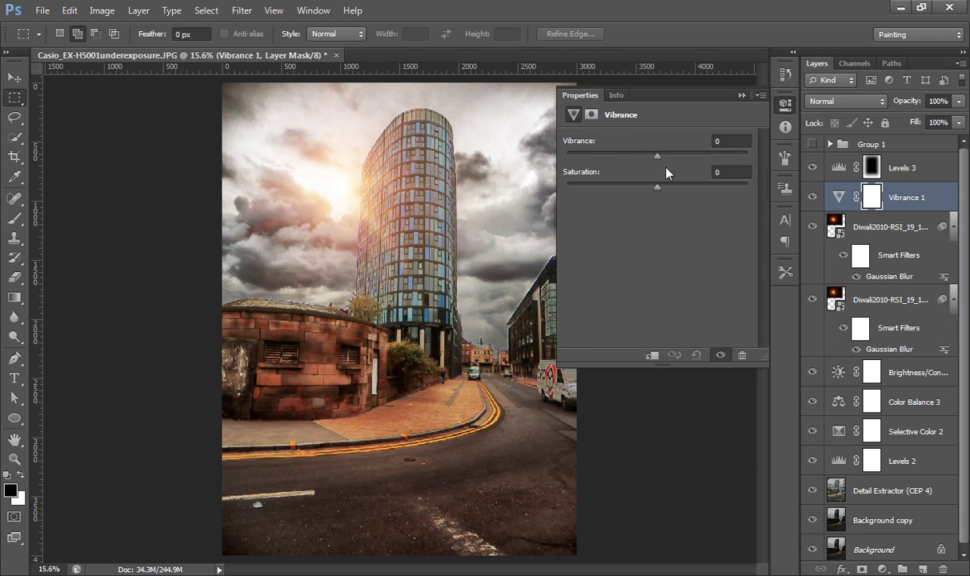
pyautogui.moveTo(658, 154)
pyautogui.mouseDown()
pyautogui.moveTo(693, 160)
pyautogui.moveTo(669, 163)
pyautogui.mouseUp()
pyautogui.click(741, 95)
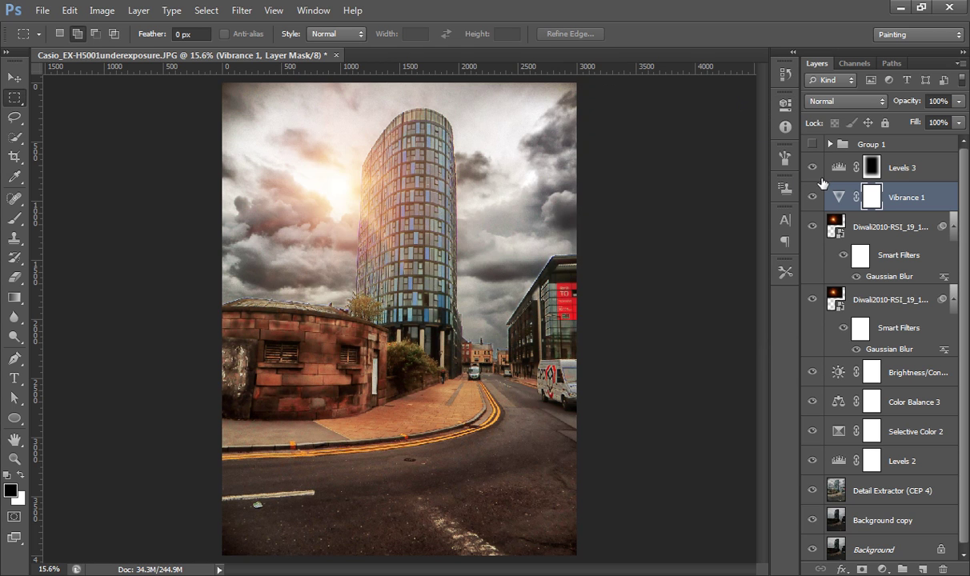
pyautogui.click(936, 165)
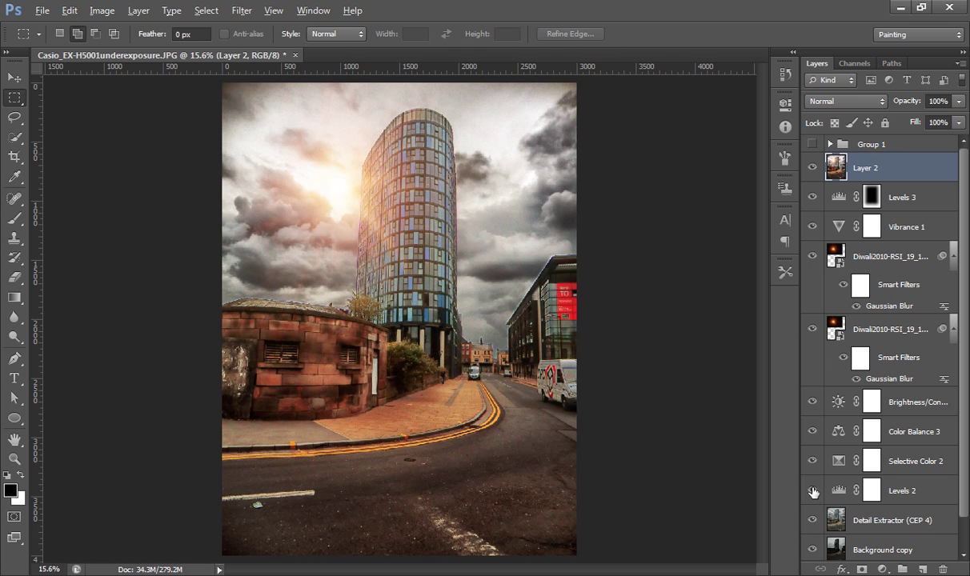
# Hide every layer beneath the stamped Layer 2 while keeping Layer 2 visible
pyautogui.moveTo(812, 520); pyautogui.dragTo(813, 168)
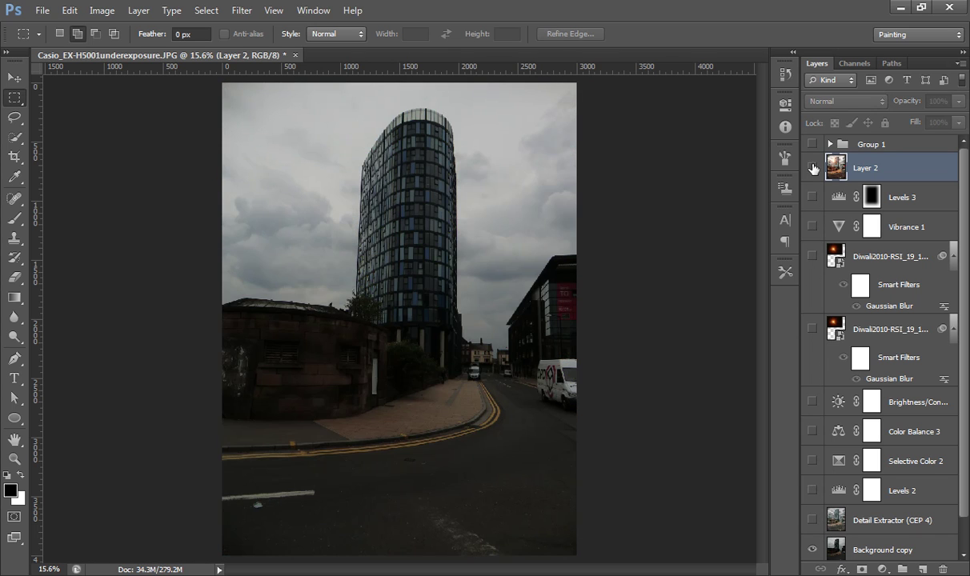
pyautogui.click(813, 168)
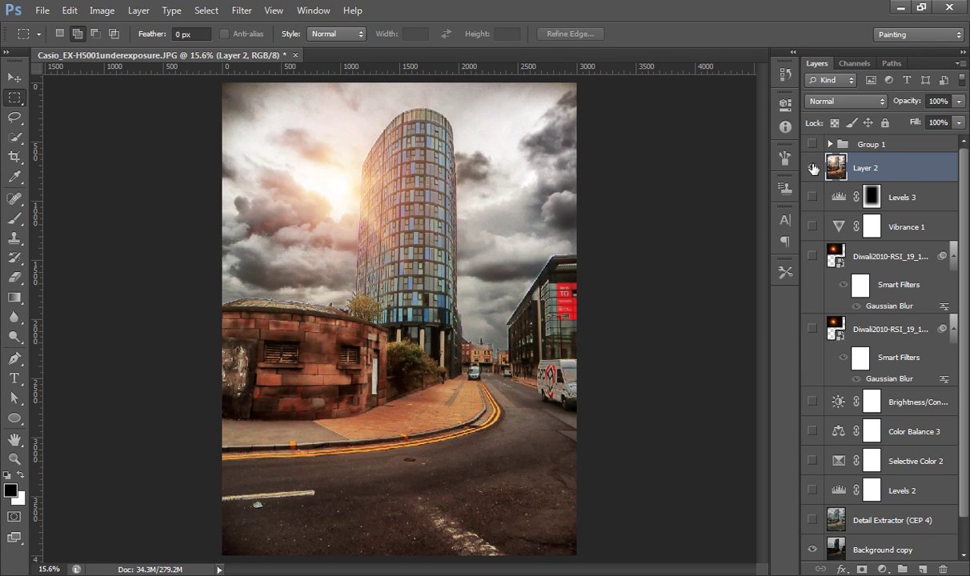